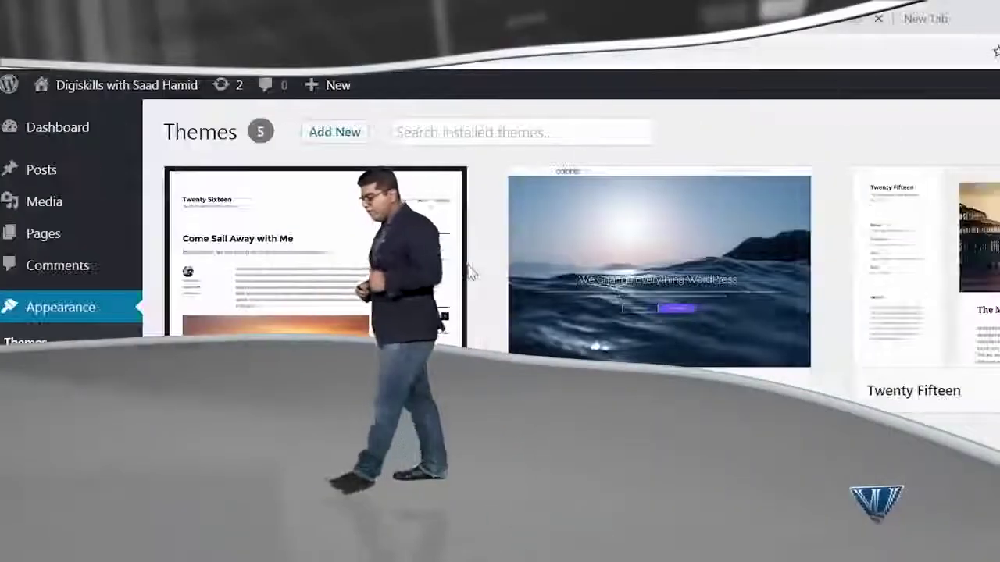
Open a blank new Chrome tab with shortcut tiles
mouse_move(469, 272)
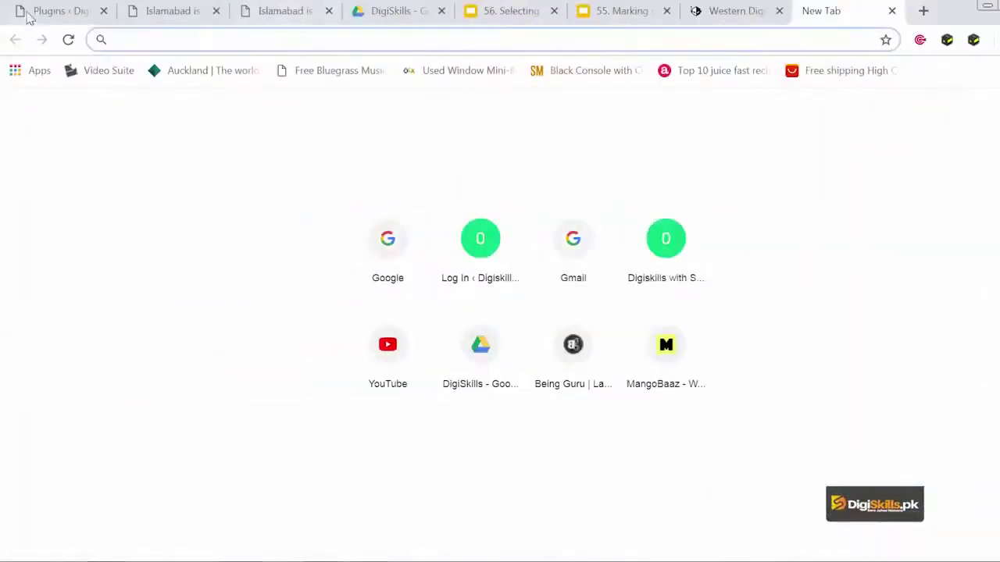
Back on the Installed Plugins list, deactivate the Akismet Anti-Spam plugin
left_click(29, 17)
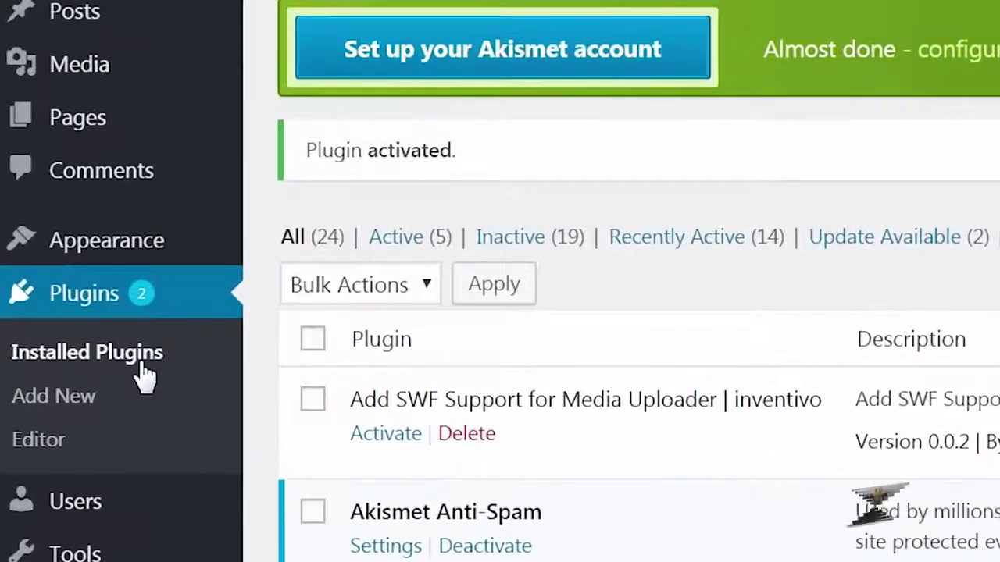
scroll(480, 485, "down", 2)
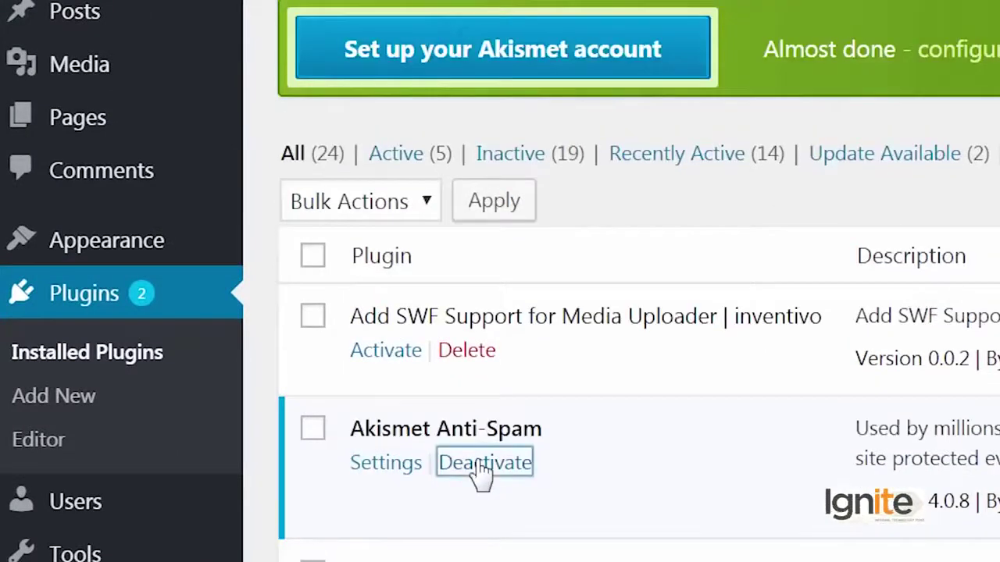
left_click(484, 463)
scroll(478, 469, "down", 20)
scroll(502, 485, "down", 15)
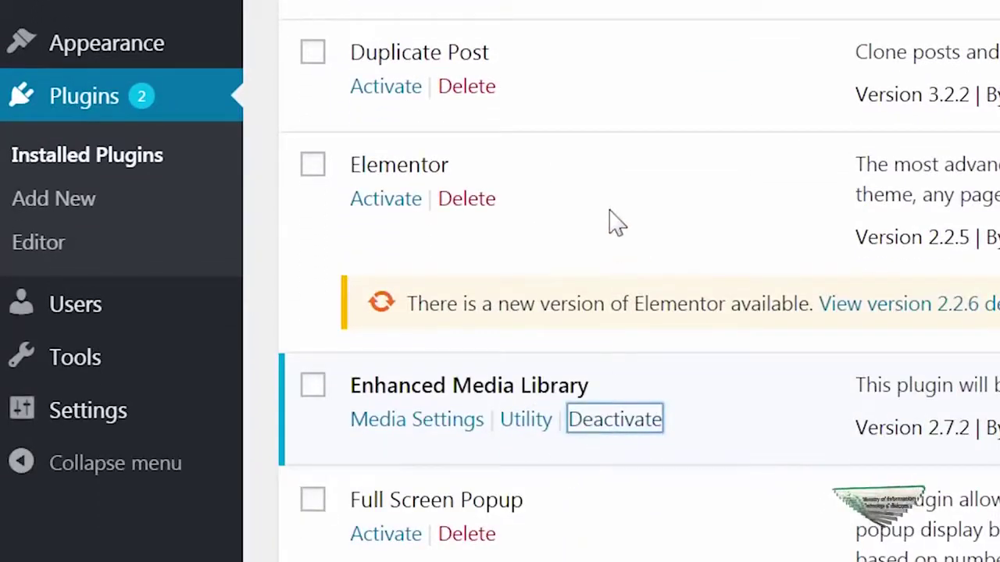
scroll(617, 223, "down", 10)
scroll(617, 223, "up", 20)
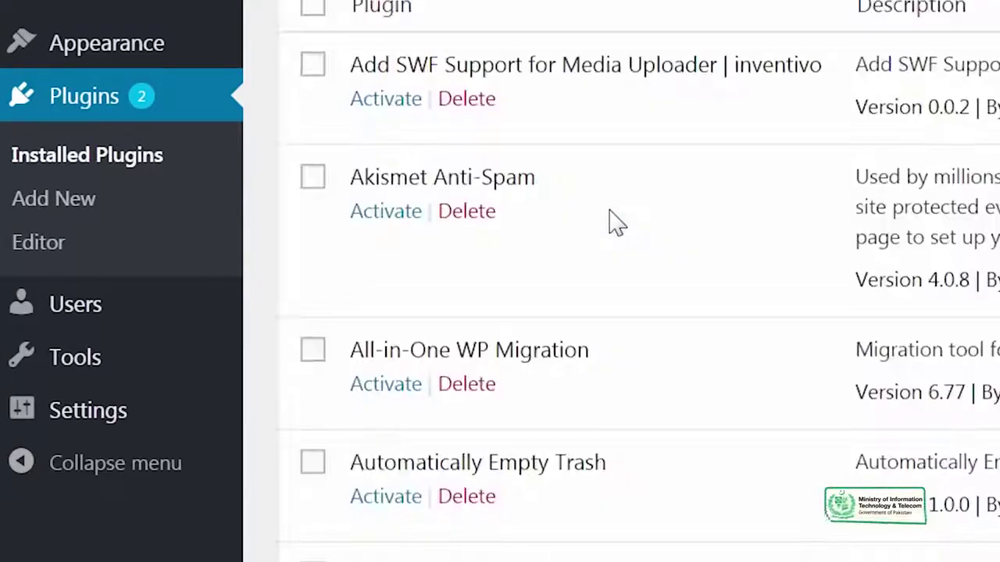
Go to Appearance > Themes and browse the five installed themes, with Twenty Sixteen active
mouse_move(150, 57)
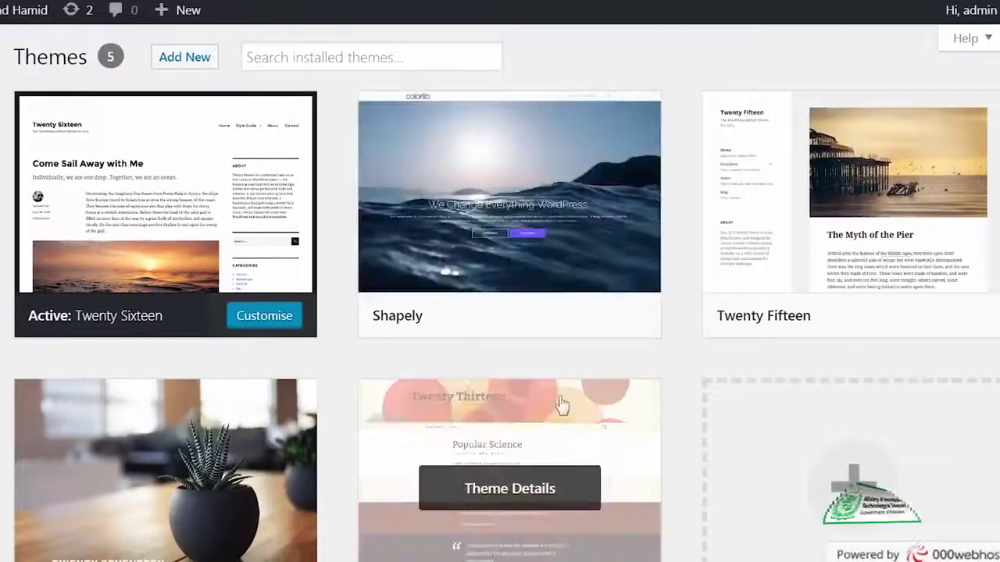
scroll(560, 404, "down", 2)
scroll(559, 404, "up", 2)
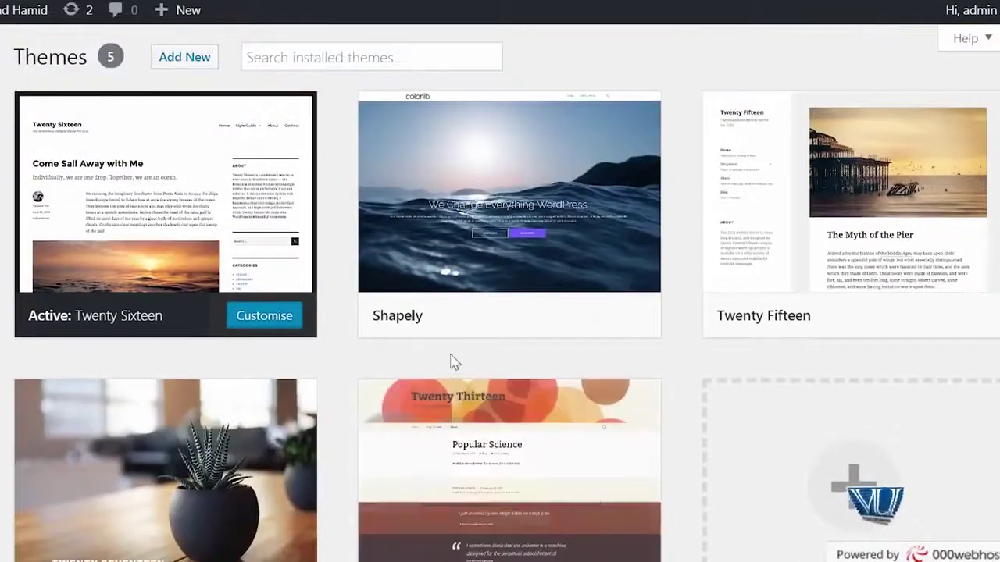
scroll(456, 362, "down", 2)
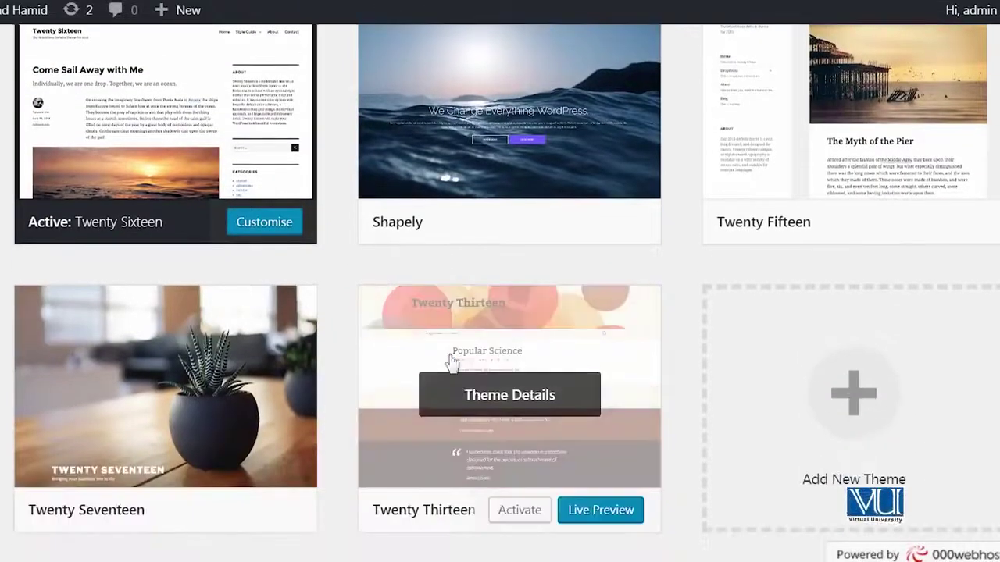
scroll(456, 362, "up", 2)
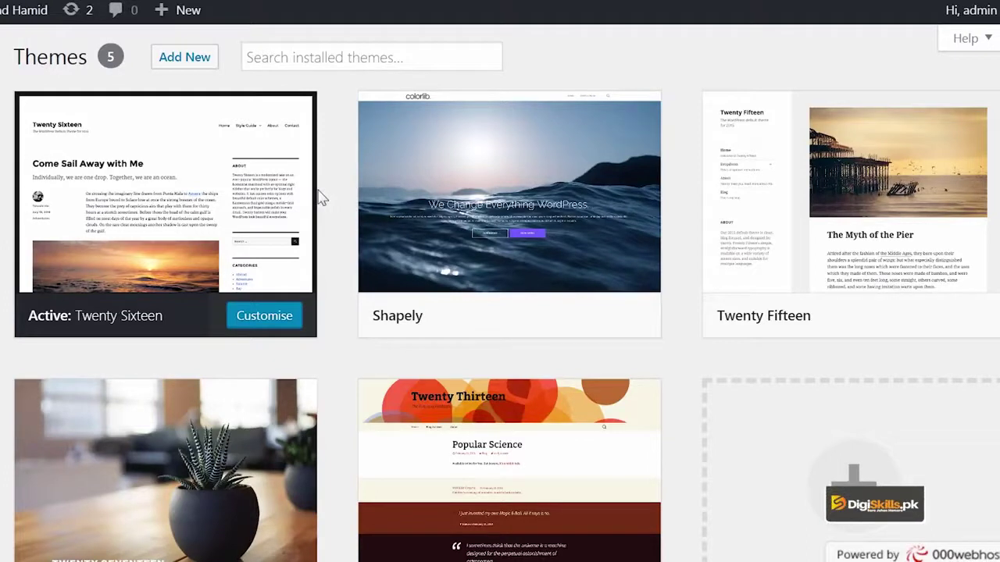
scroll(320, 199, "down", 1)
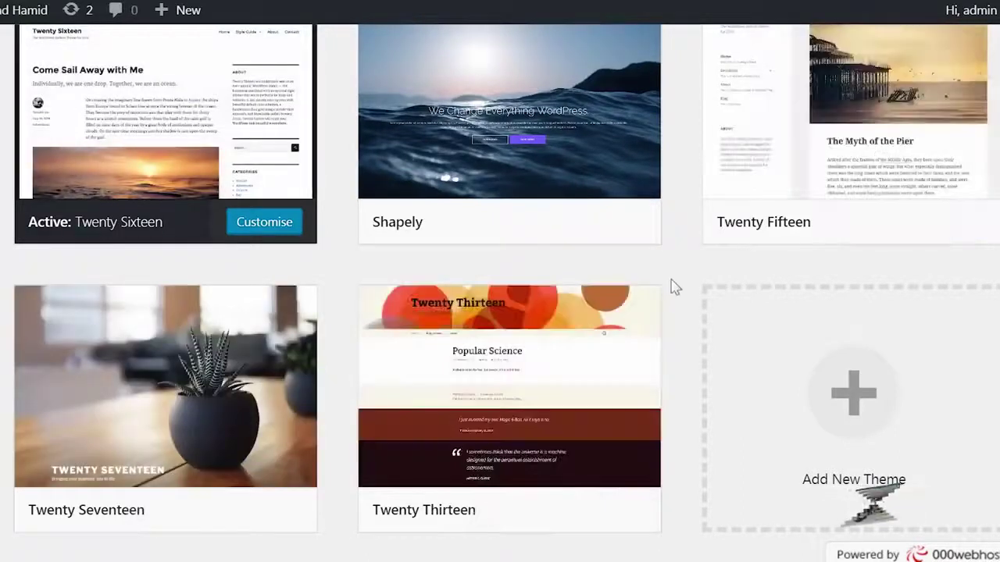
scroll(670, 286, "up", 1)
scroll(674, 288, "up", 1)
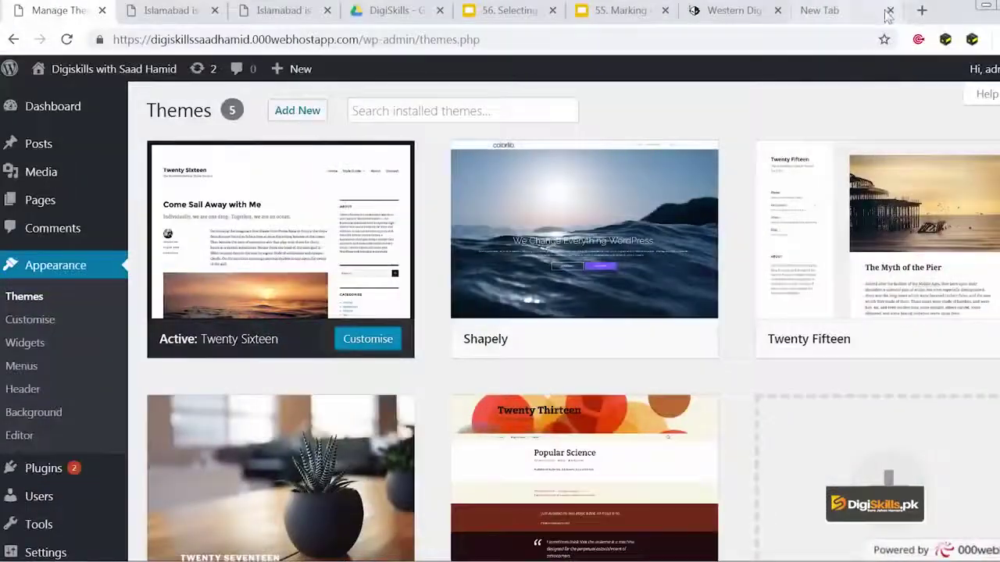
In the new tab, load google.com and search for 'wordpress themes'
left_click(858, 11)
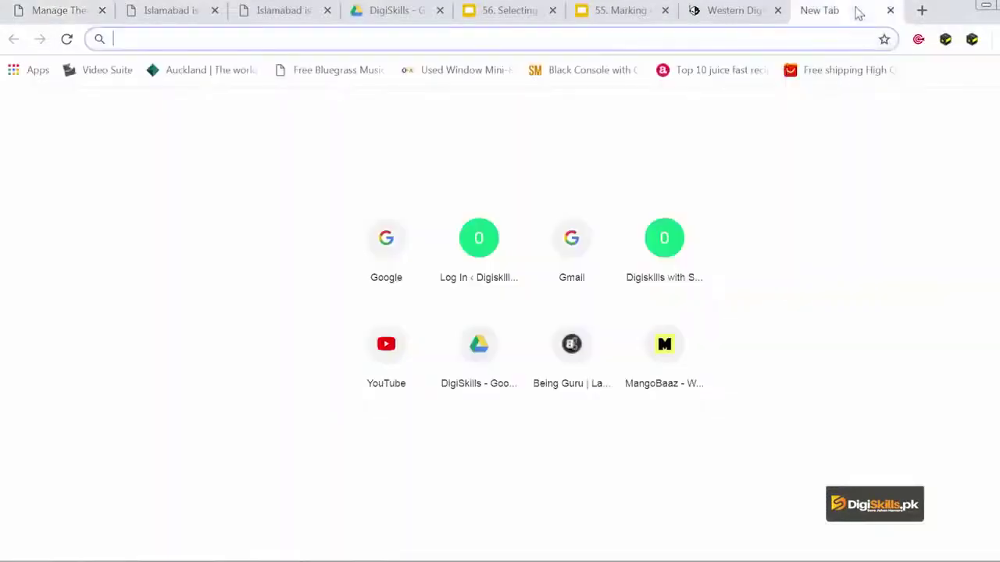
left_click(801, 39)
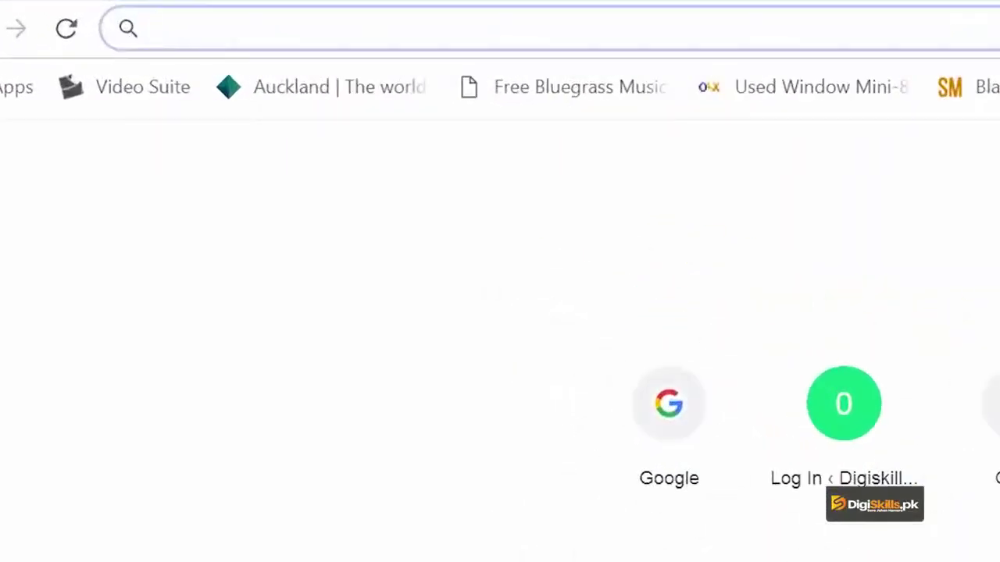
type("google.com")
key("Return")
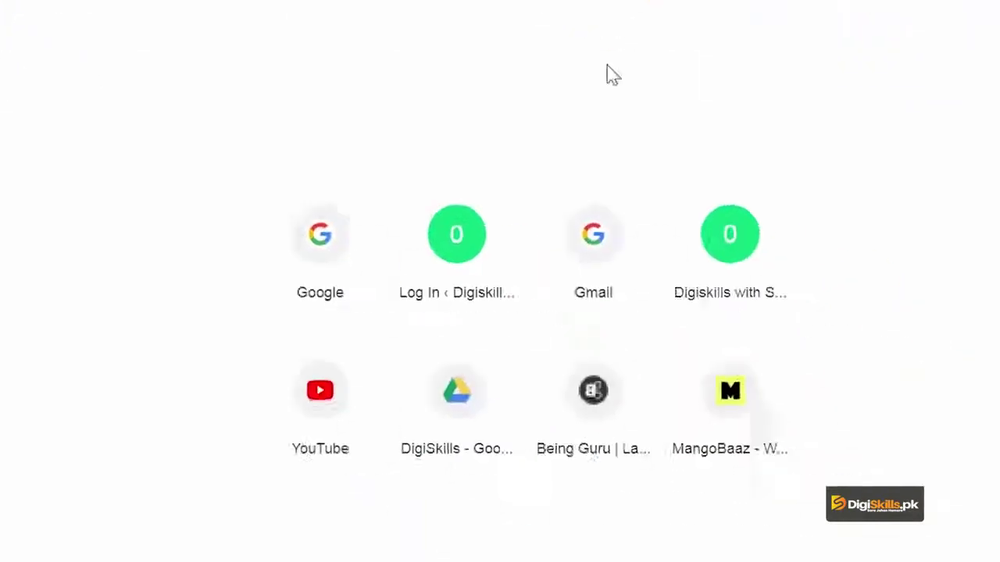
type("wo")
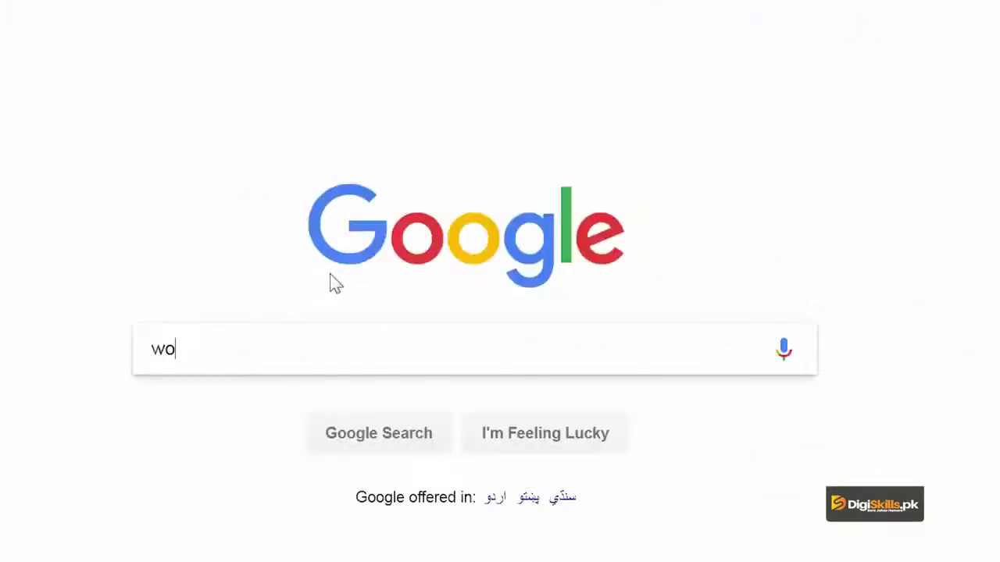
type("rdpress")
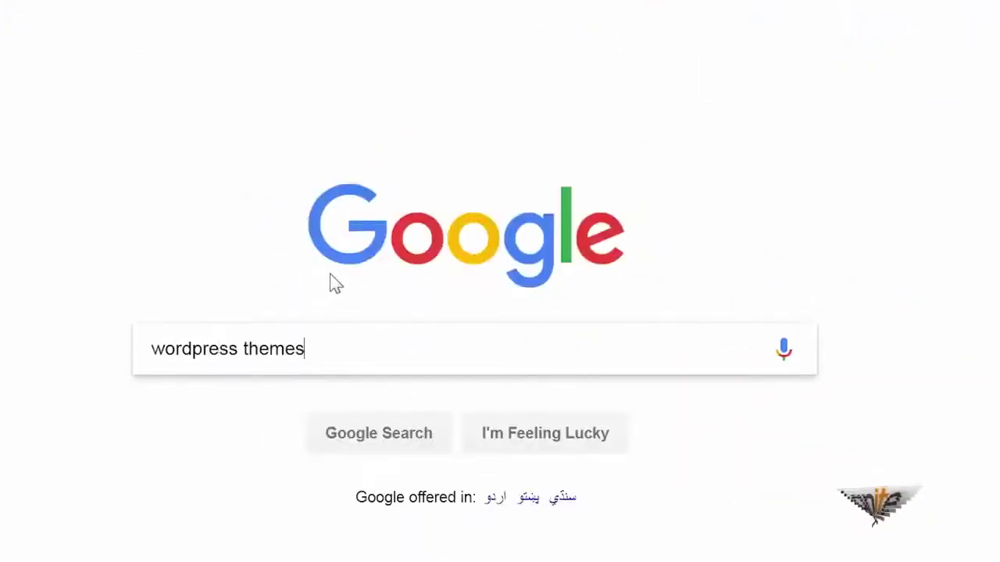
type(" themes")
key("Return")
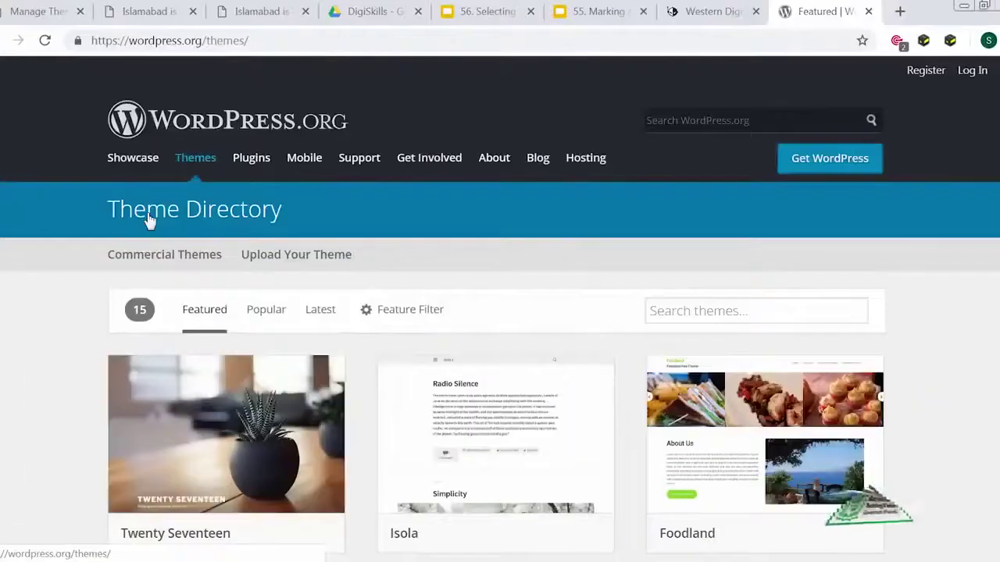
Open the Broadcast Lite theme's details page from the WordPress.org theme directory
scroll(195, 324, "down", 6)
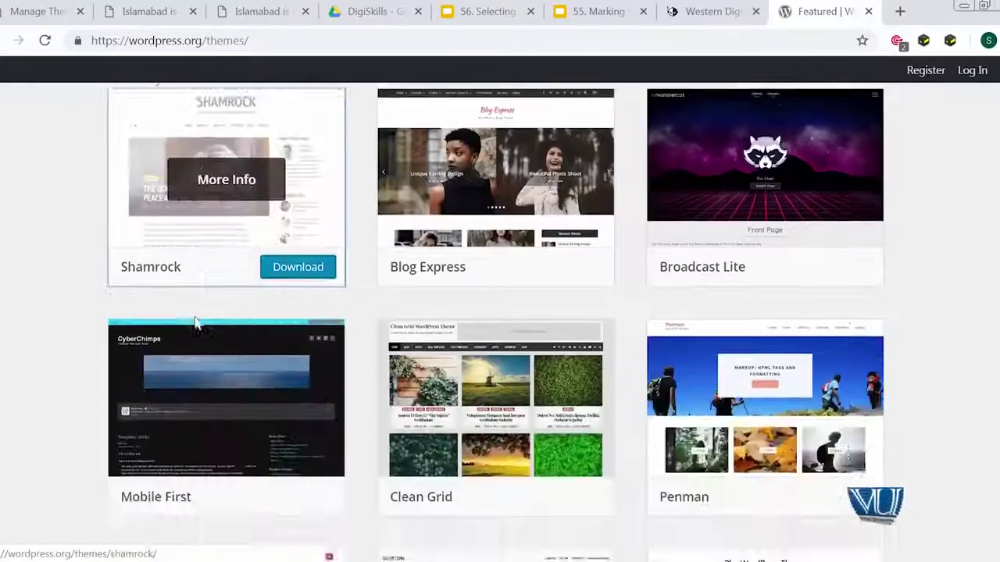
scroll(195, 324, "up", 5)
scroll(196, 324, "up", 2)
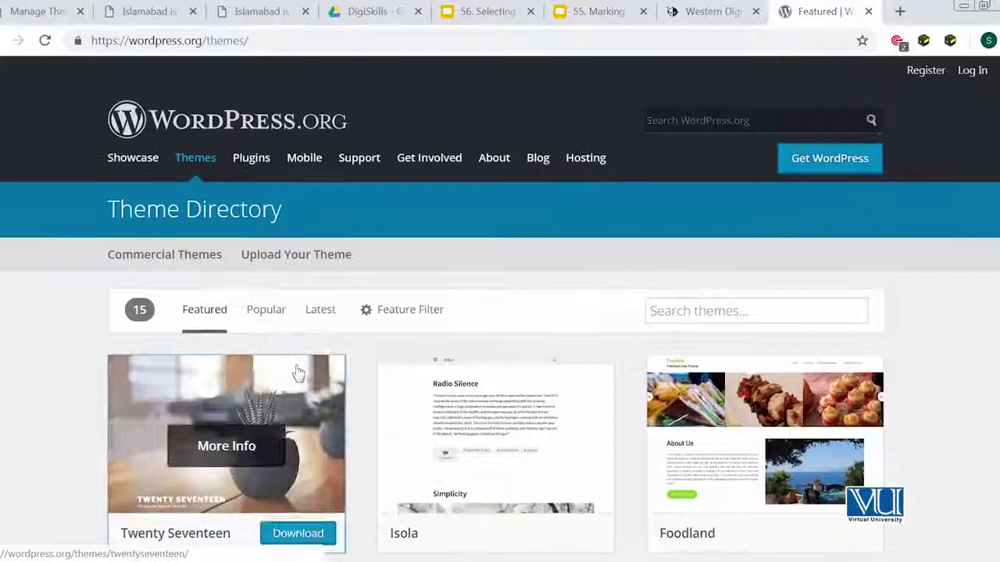
scroll(179, 292, "down", 3)
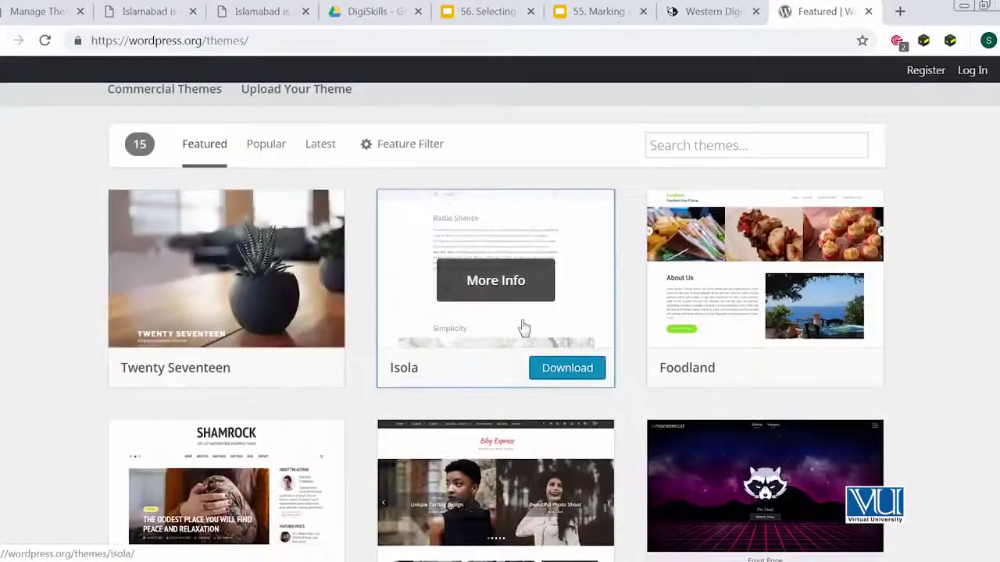
scroll(522, 326, "down", 4)
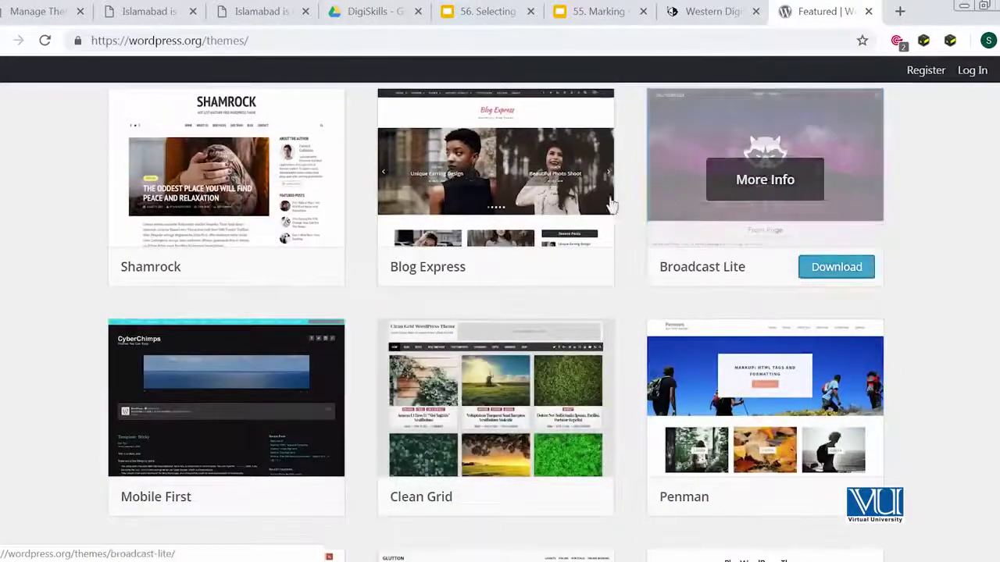
scroll(604, 415, "down", 3)
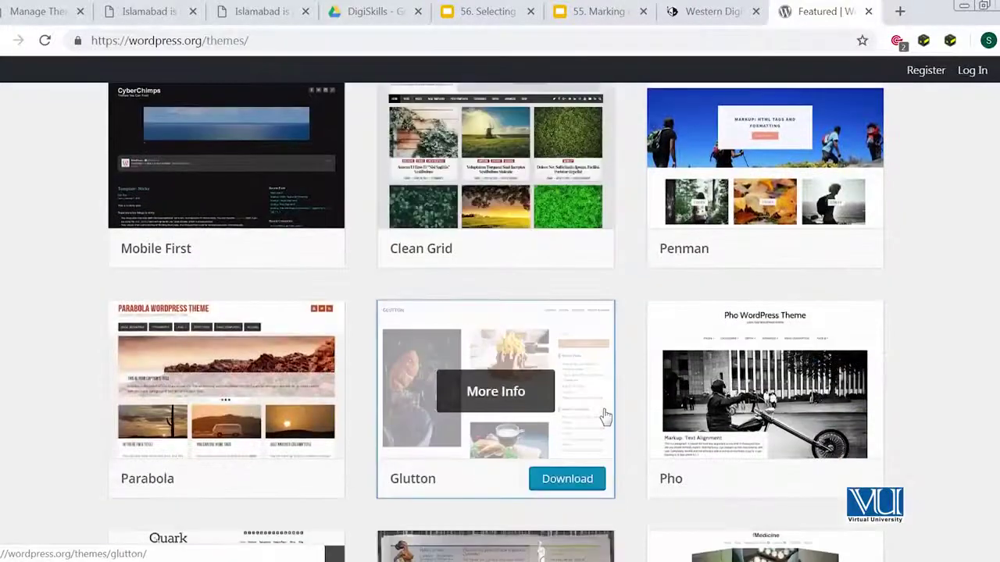
scroll(603, 414, "down", 4)
scroll(602, 413, "up", 8)
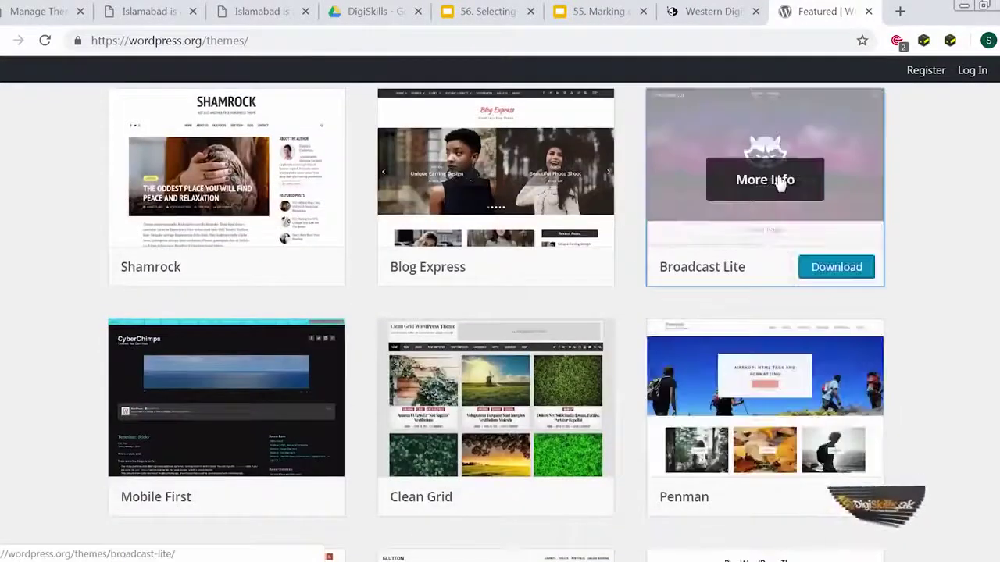
left_click(781, 182)
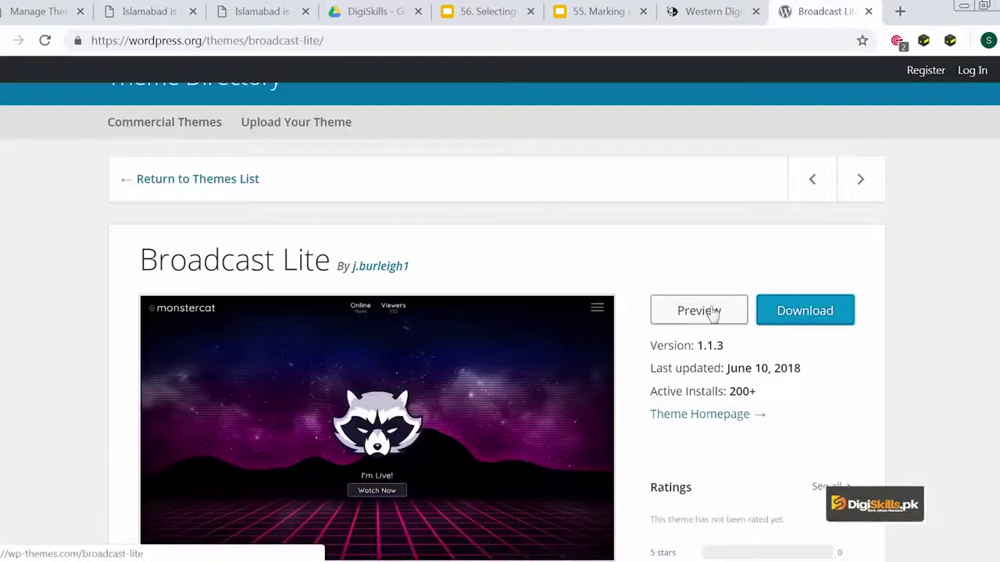
Preview Broadcast Lite live, browse its demo and navigation menu, then close the preview
left_click(699, 312)
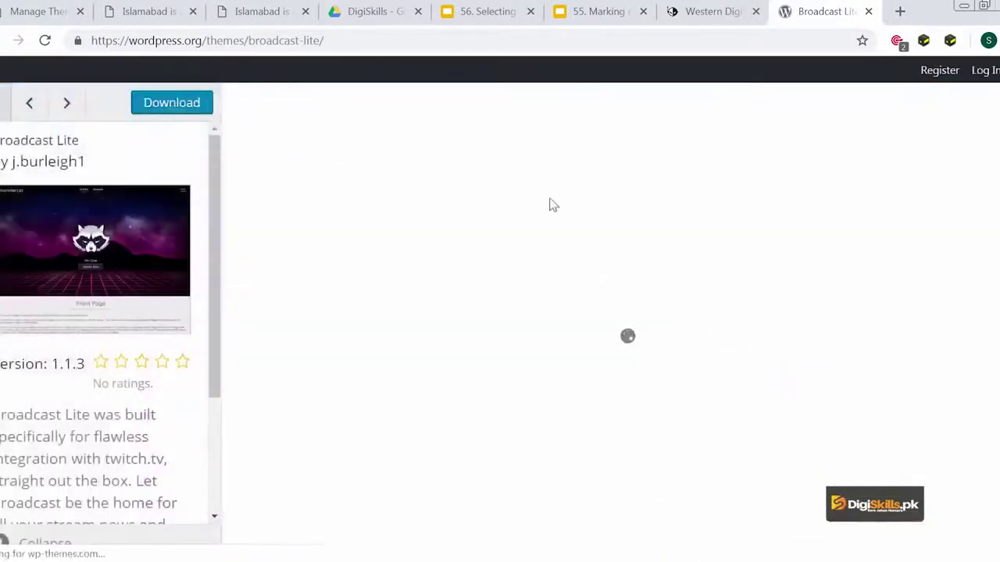
scroll(550, 205, "down", 4)
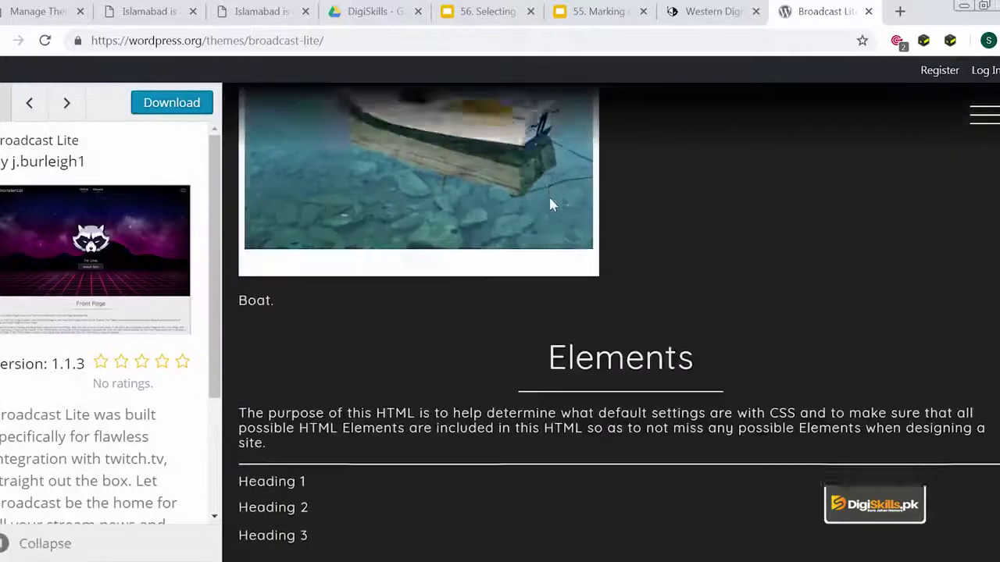
scroll(551, 205, "down", 10)
scroll(550, 204, "up", 10)
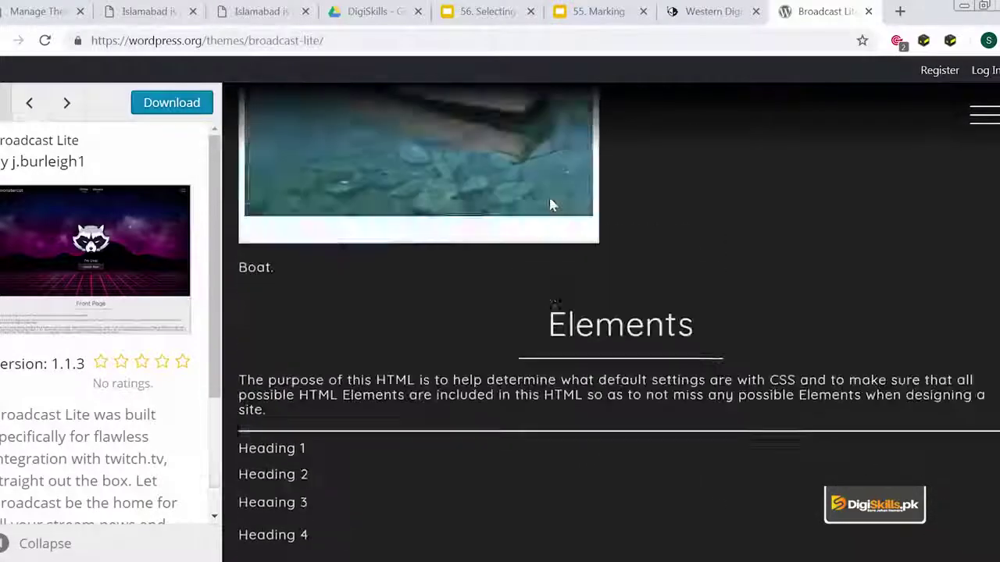
scroll(550, 205, "up", 5)
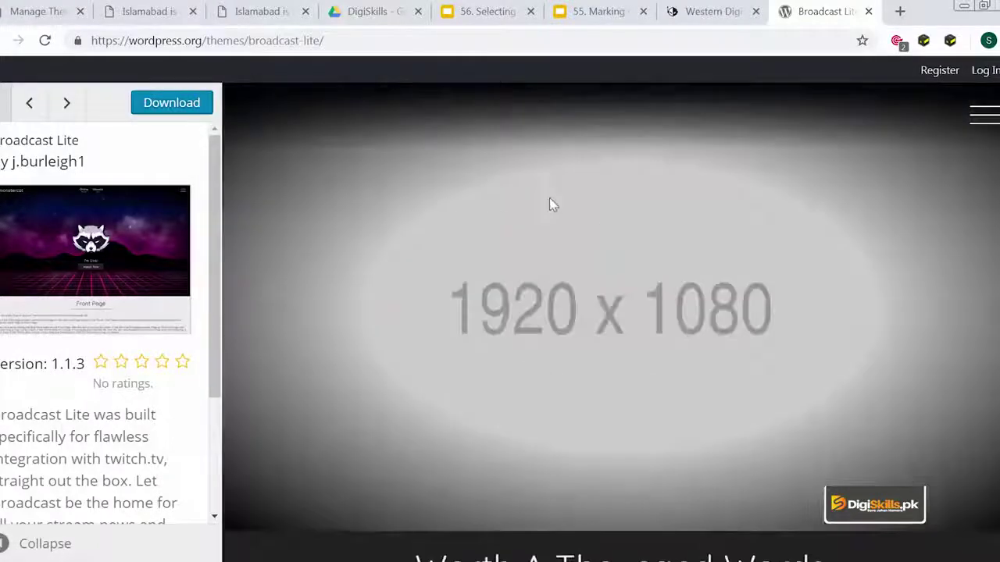
left_click(984, 117)
left_click(989, 101)
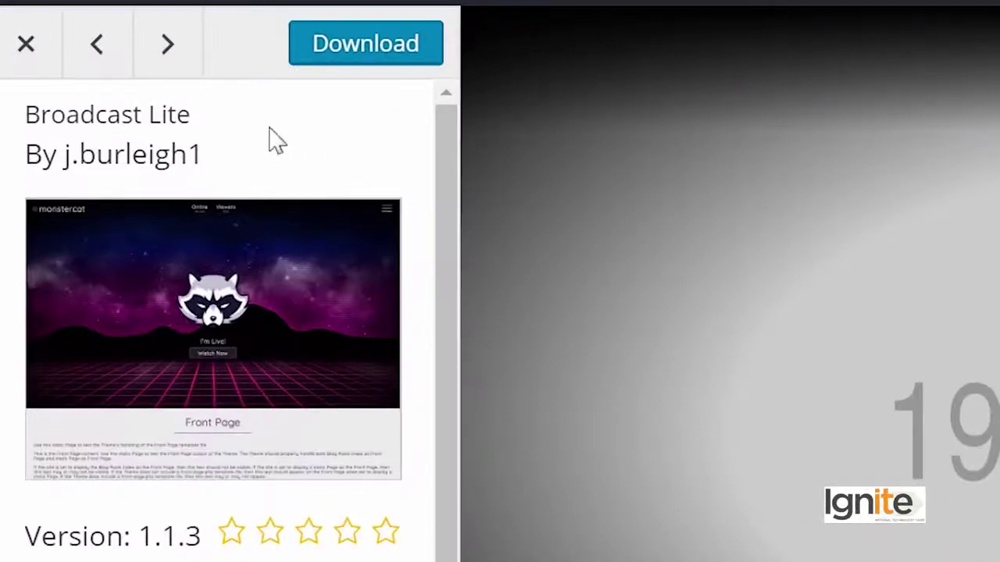
left_click(30, 41)
scroll(743, 494, "up", 3)
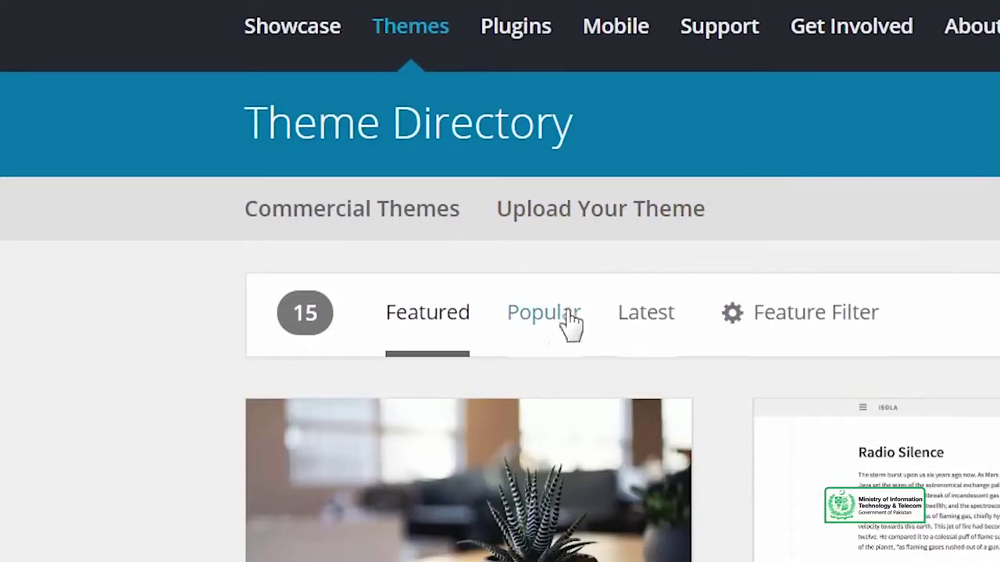
List the directory's themes by popularity and scroll through the Popular theme cards
left_click(563, 329)
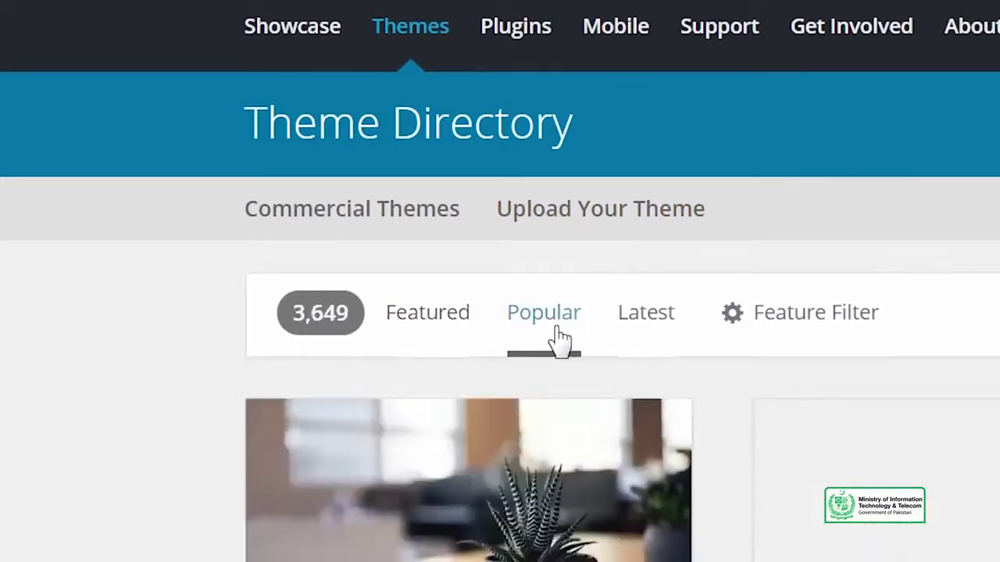
scroll(558, 339, "down", 5)
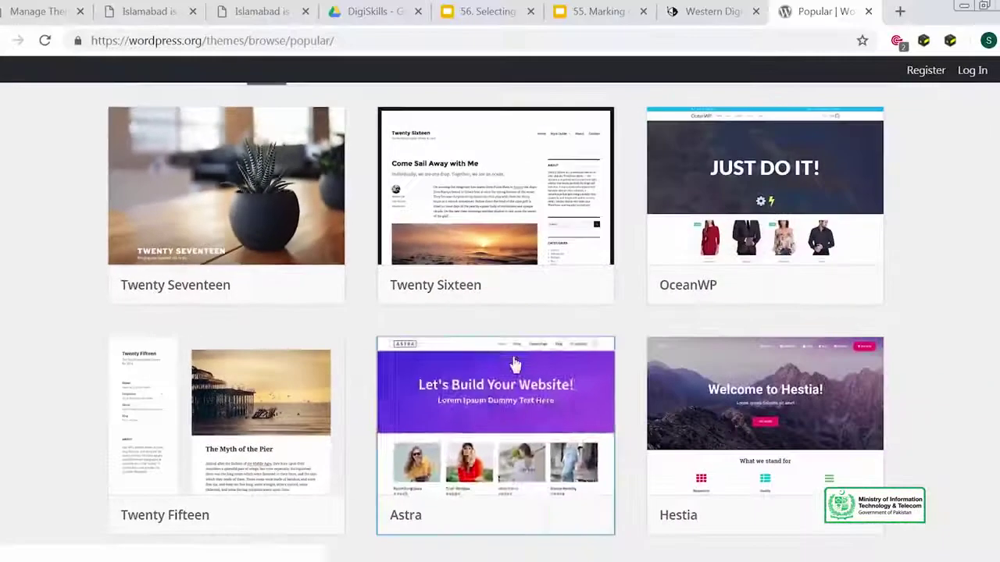
mouse_move(757, 542)
mouse_move(763, 379)
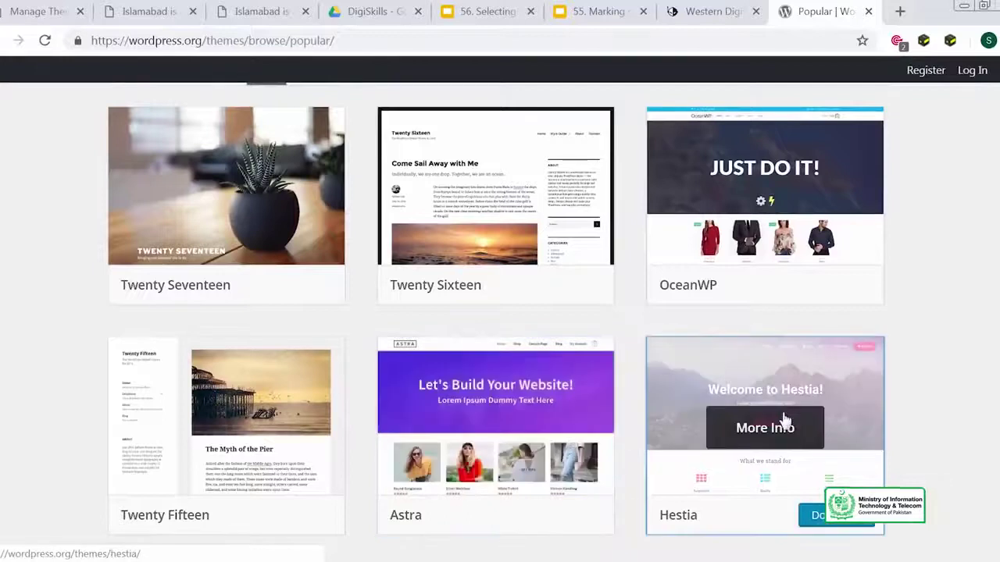
mouse_move(765, 203)
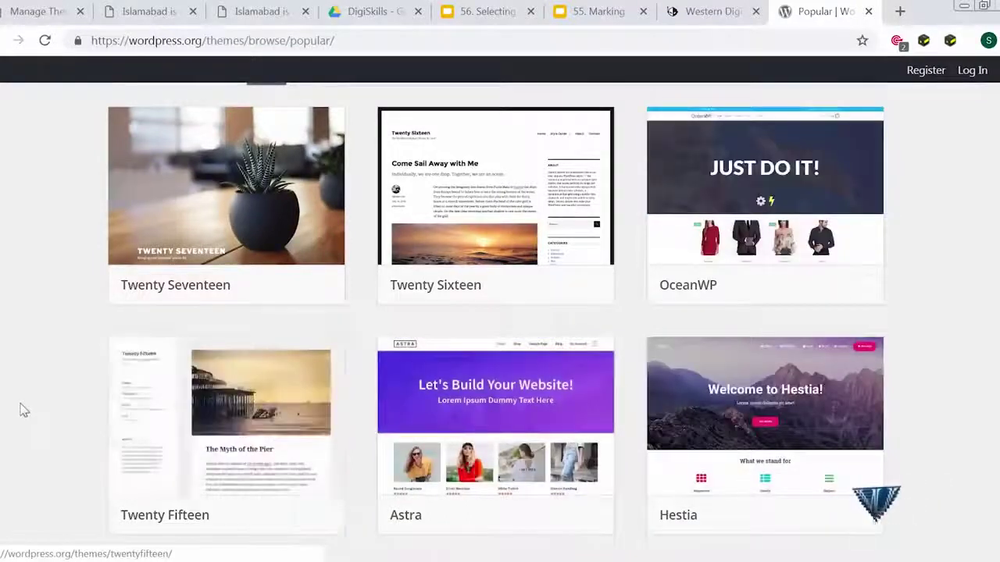
scroll(20, 407, "down", 8)
scroll(24, 411, "down", 4)
scroll(23, 410, "up", 4)
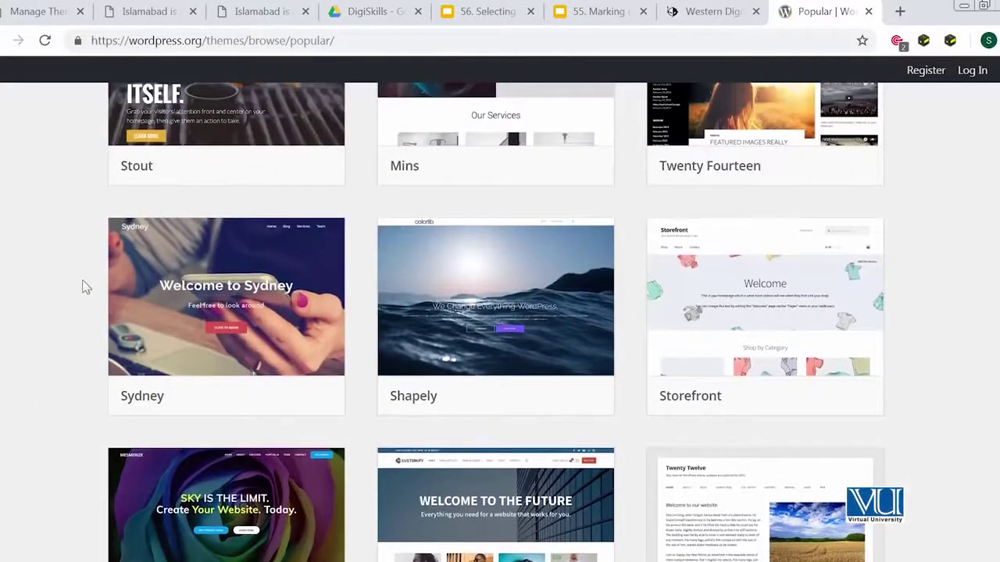
scroll(86, 286, "down", 3)
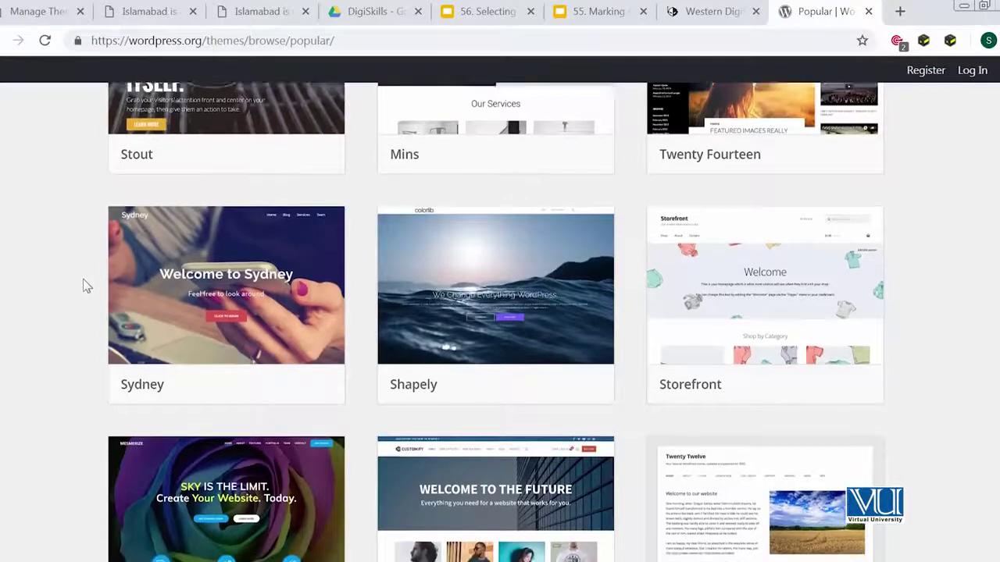
scroll(86, 287, "down", 2)
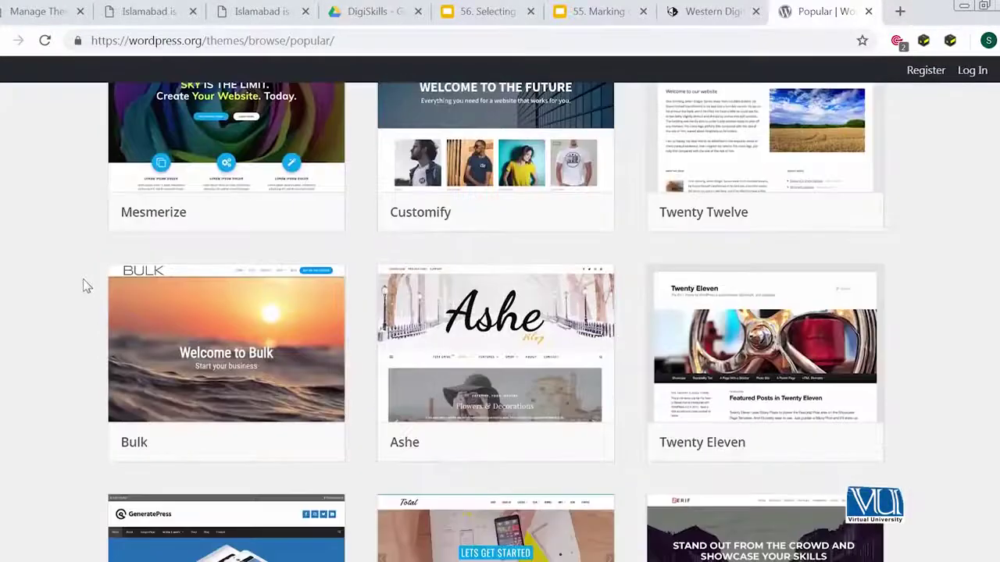
scroll(86, 286, "down", 15)
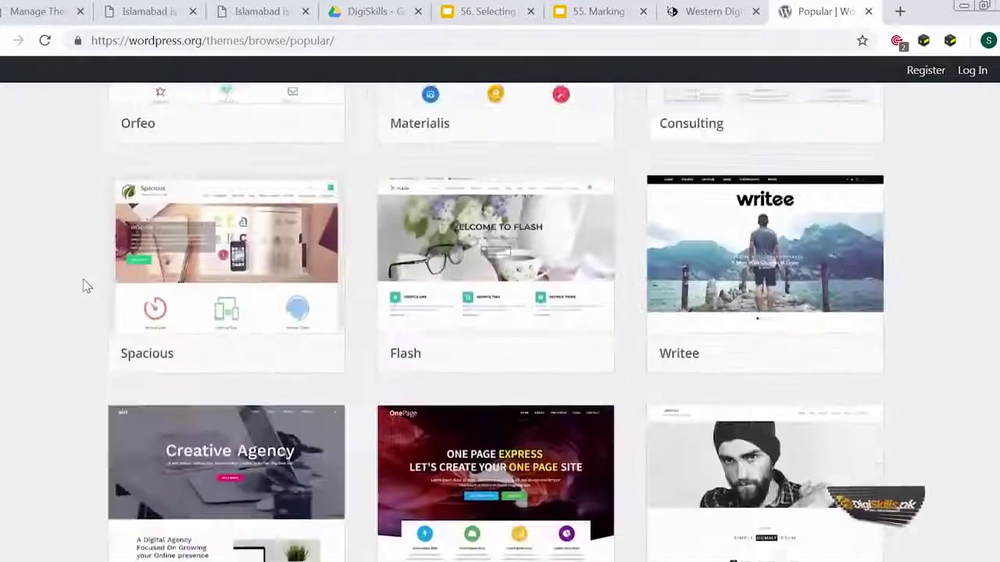
Return to the top and show the Layout, Features and Subject filter options
mouse_move(115, 294)
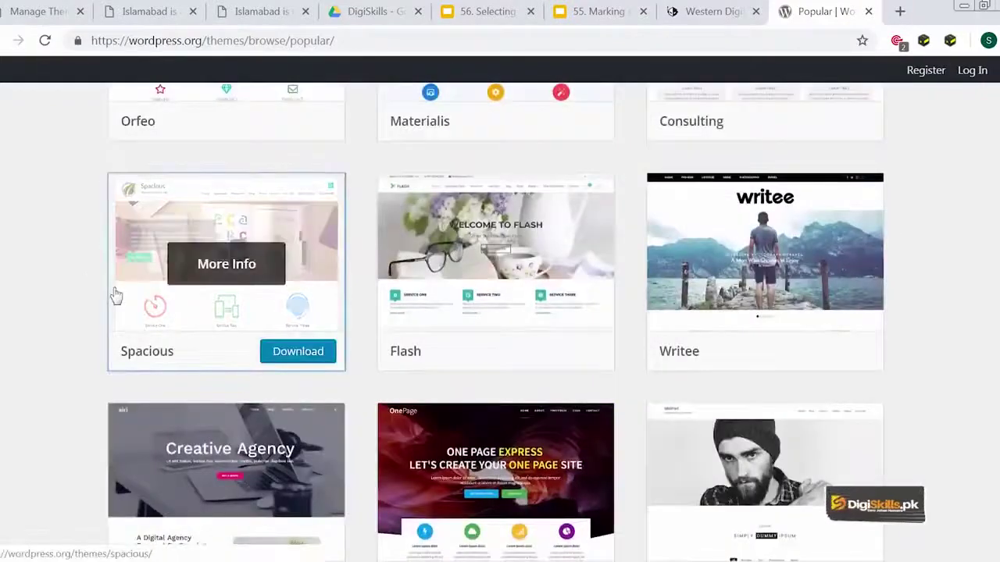
scroll(115, 294, "up", 15)
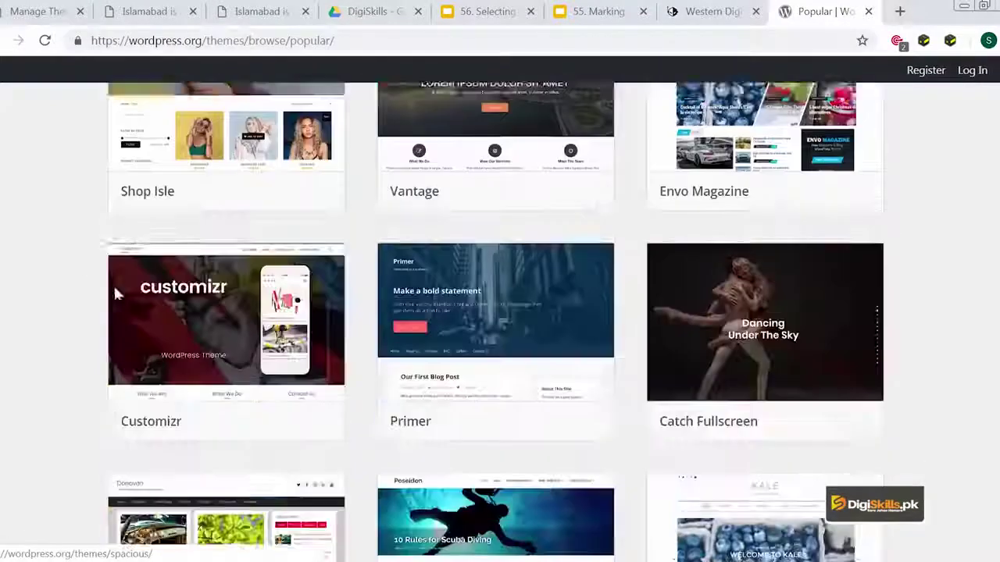
scroll(115, 295, "up", 15)
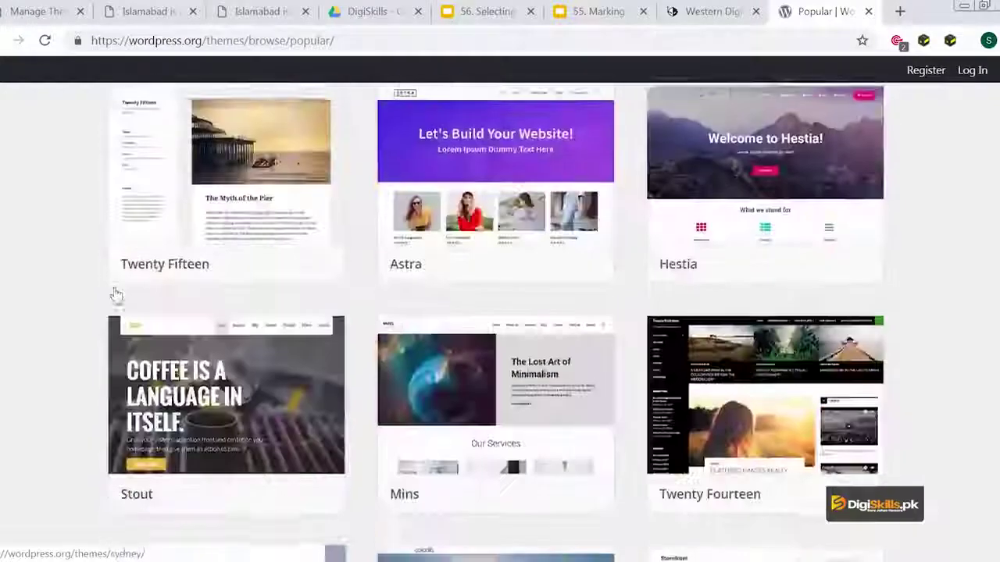
left_click(413, 312)
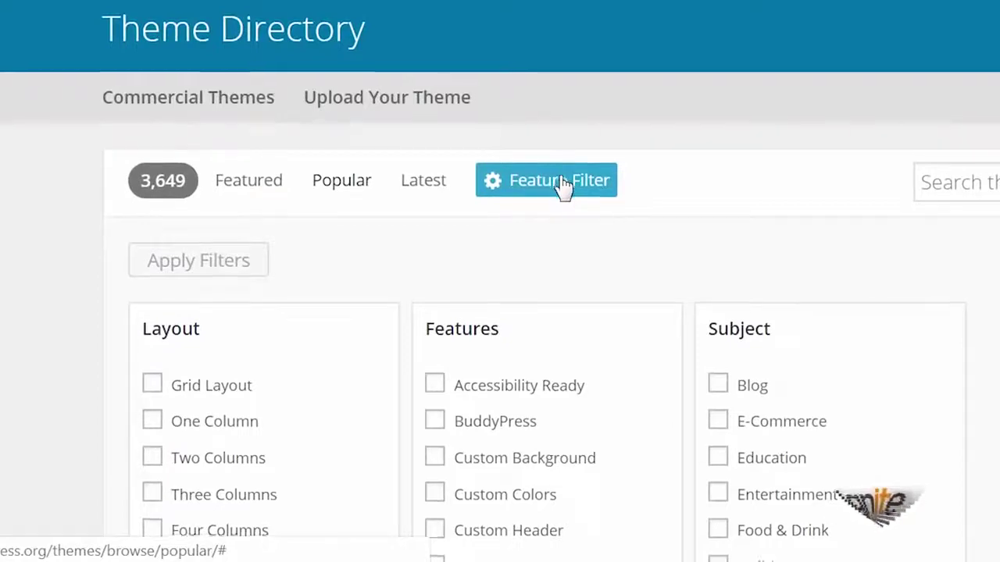
Tick Education under Subject and apply the filter to the theme directory
scroll(564, 185, "down", 5)
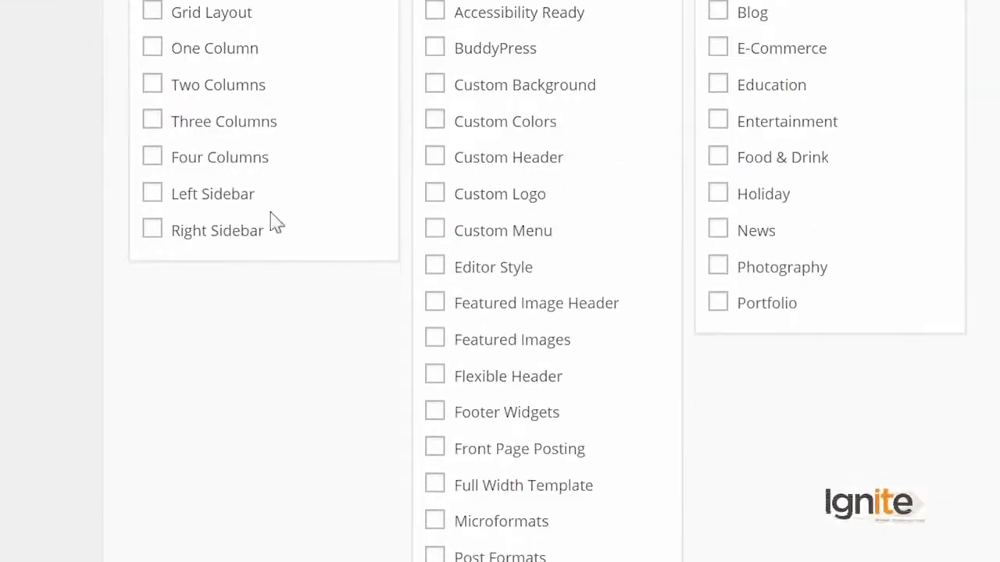
scroll(663, 306, "down", 6)
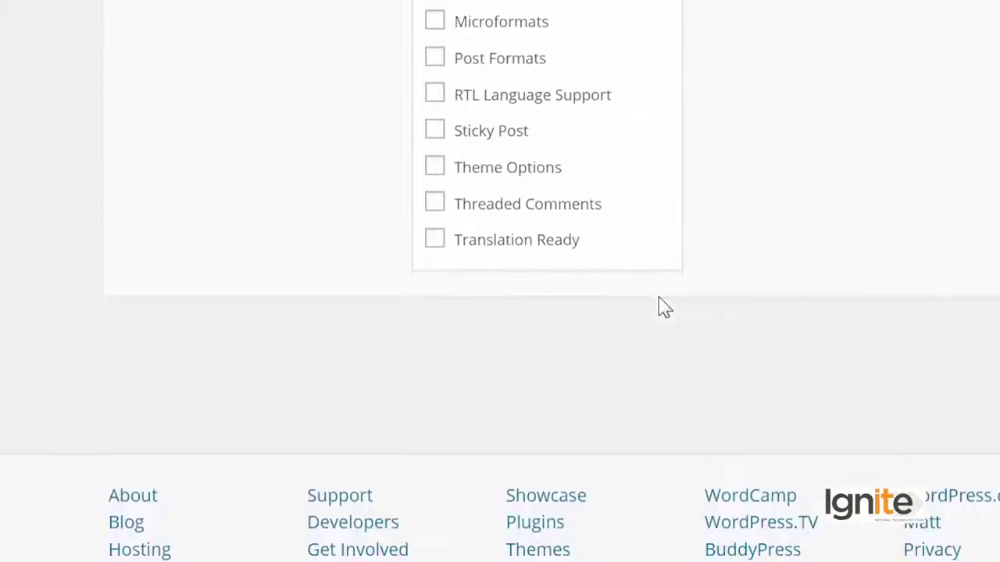
scroll(662, 306, "up", 6)
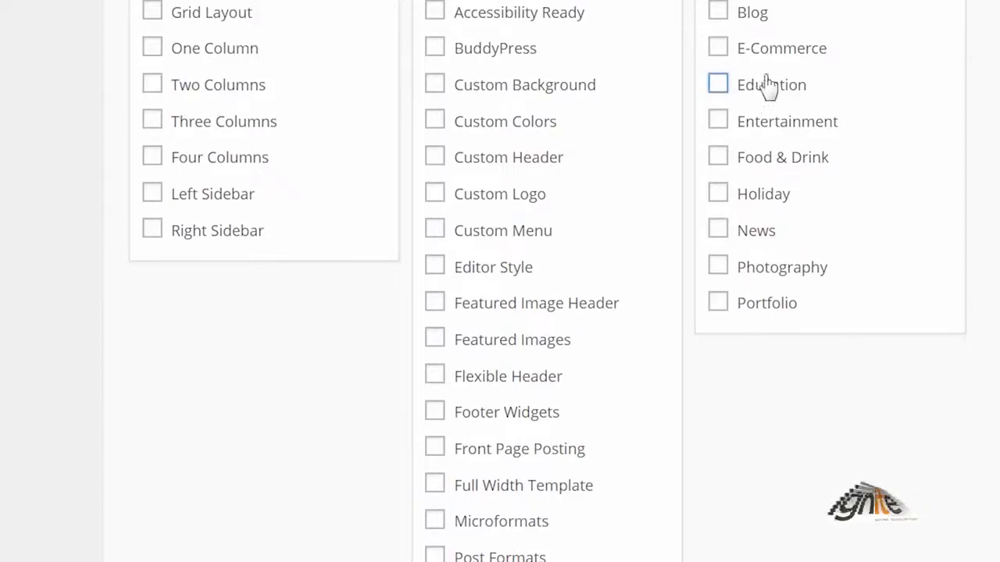
scroll(768, 98, "up", 3)
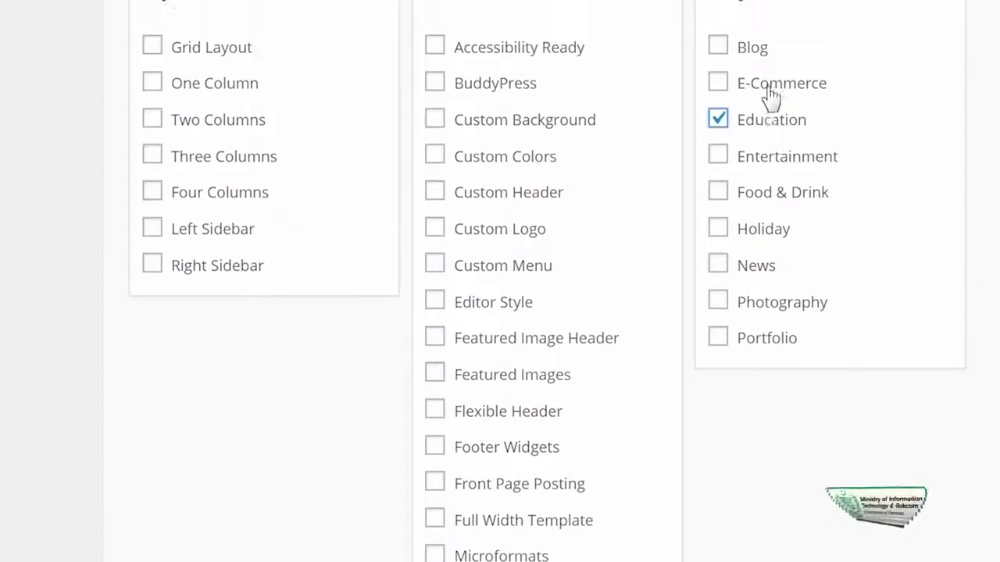
left_click(209, 139)
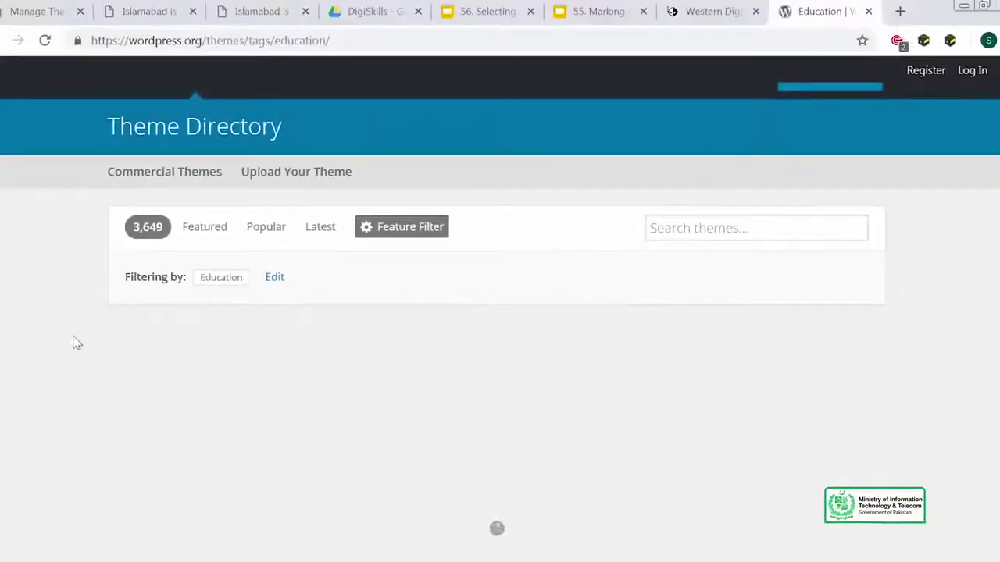
scroll(77, 342, "down", 4)
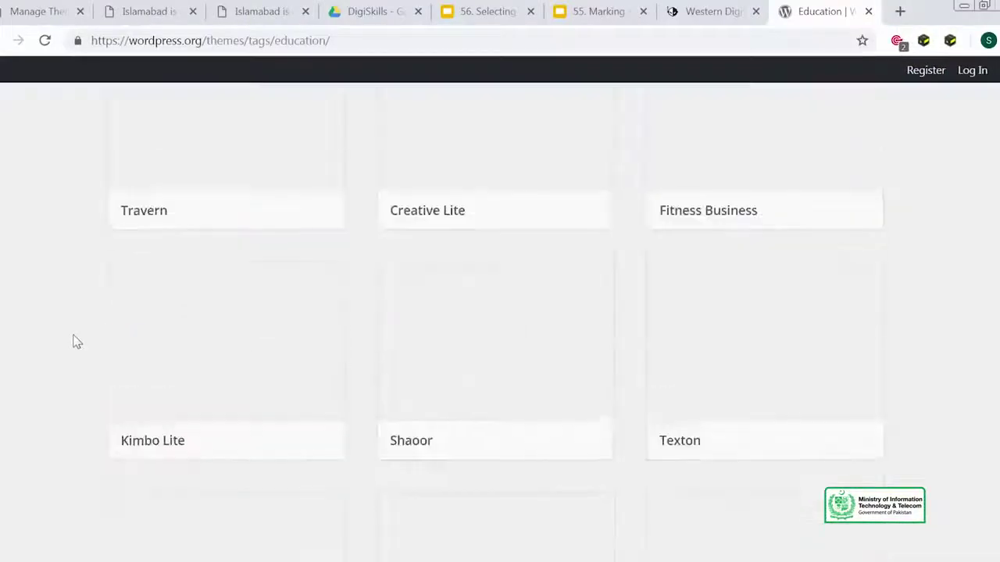
scroll(76, 341, "up", 5)
scroll(76, 341, "down", 5)
scroll(77, 341, "up", 2)
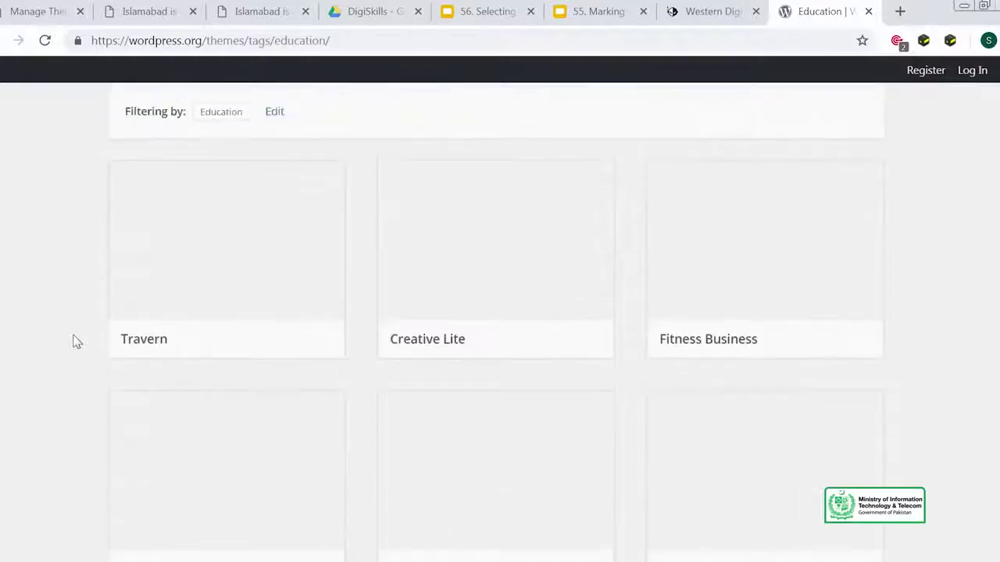
scroll(76, 341, "down", 3)
scroll(76, 341, "down", 5)
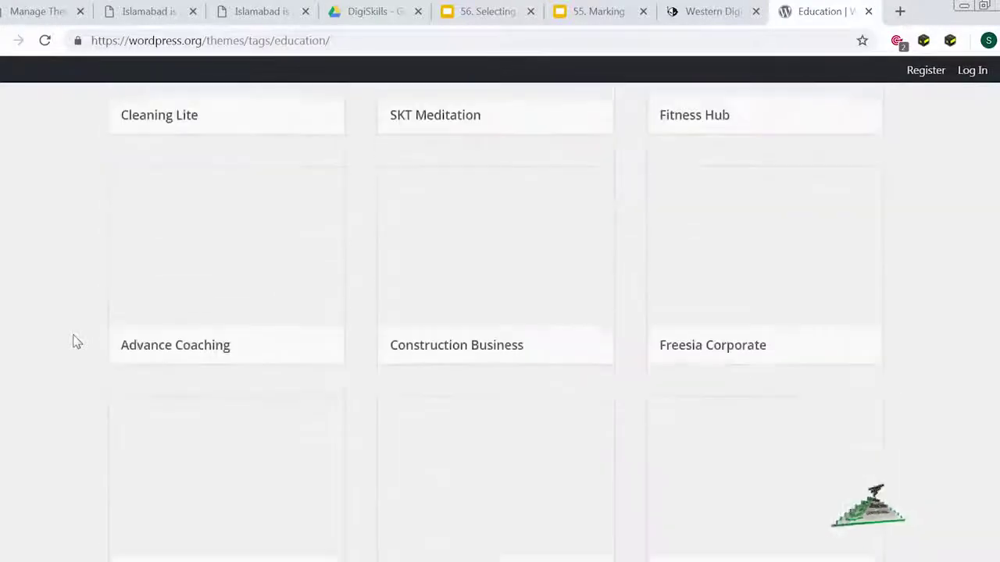
scroll(76, 341, "up", 11)
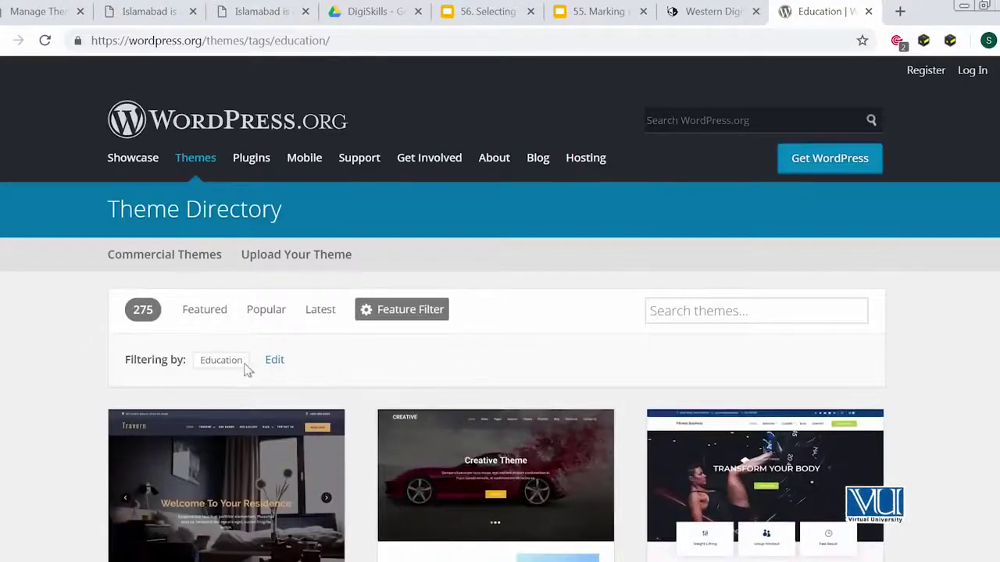
scroll(244, 369, "down", 8)
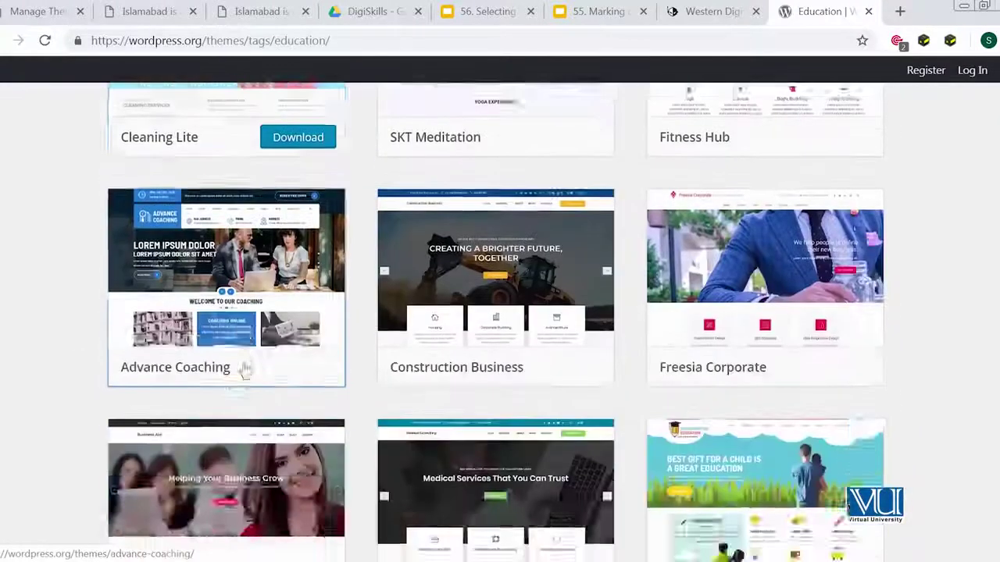
scroll(245, 369, "down", 20)
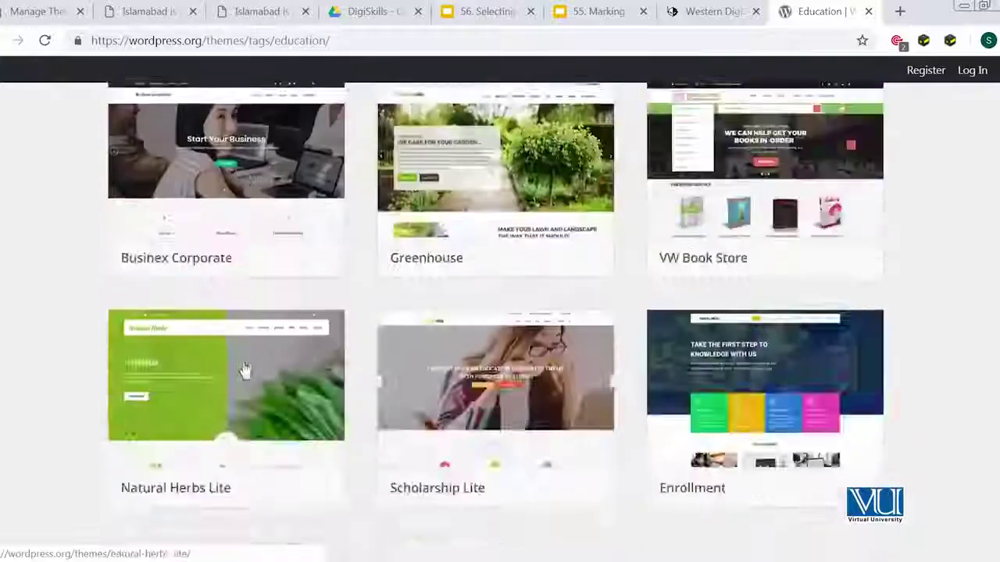
scroll(244, 369, "up", 5)
scroll(245, 369, "up", 18)
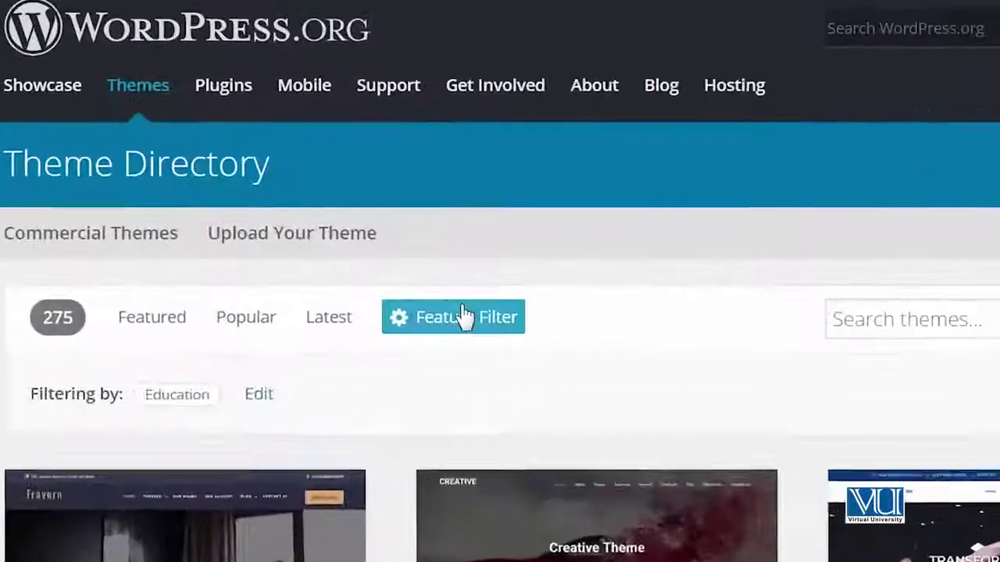
left_click(465, 317)
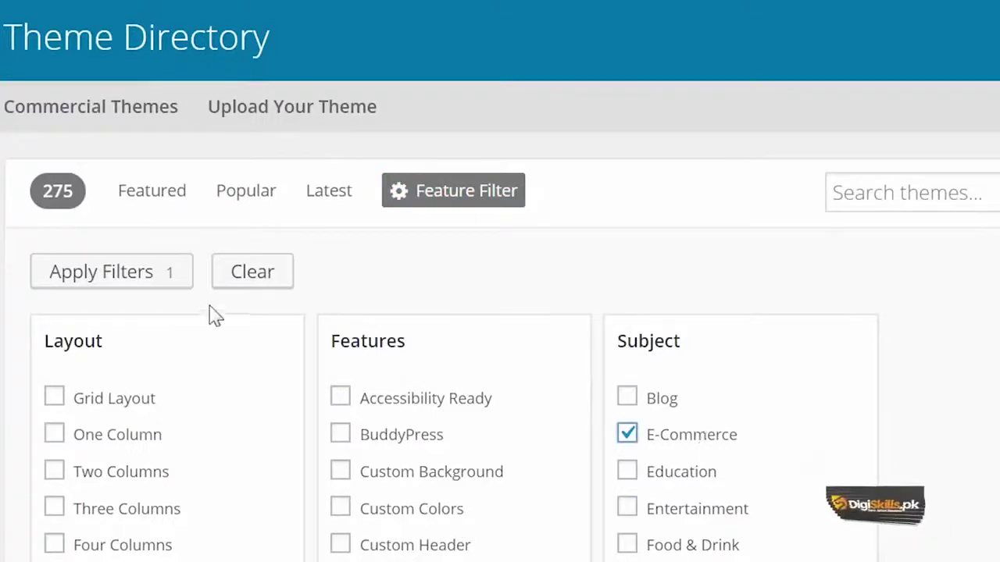
Apply the E-Commerce subject filter and scroll the 845 matching themes
scroll(214, 315, "down", 4)
scroll(31, 132, "up", 3)
left_click(70, 150)
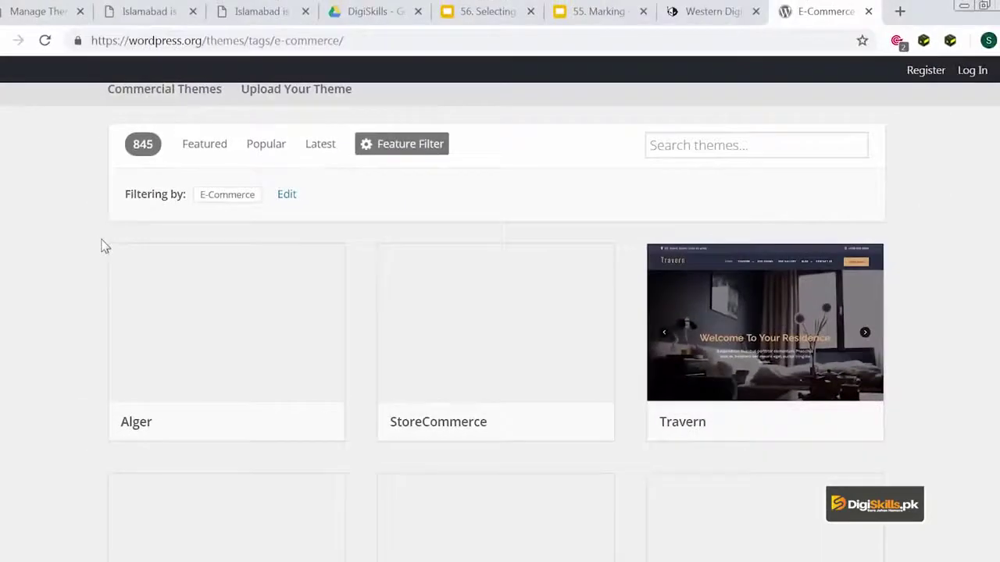
scroll(106, 247, "down", 8)
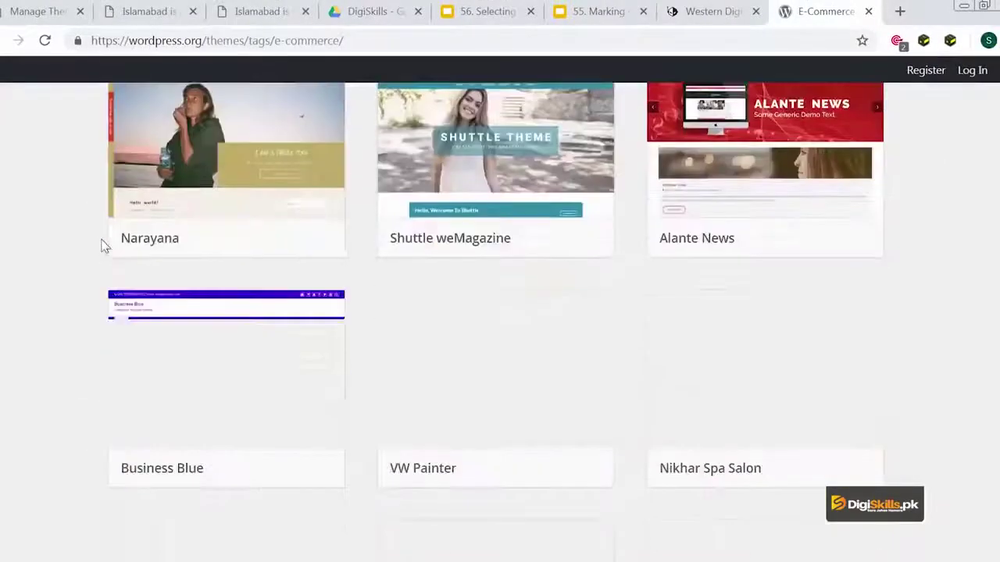
scroll(103, 245, "down", 11)
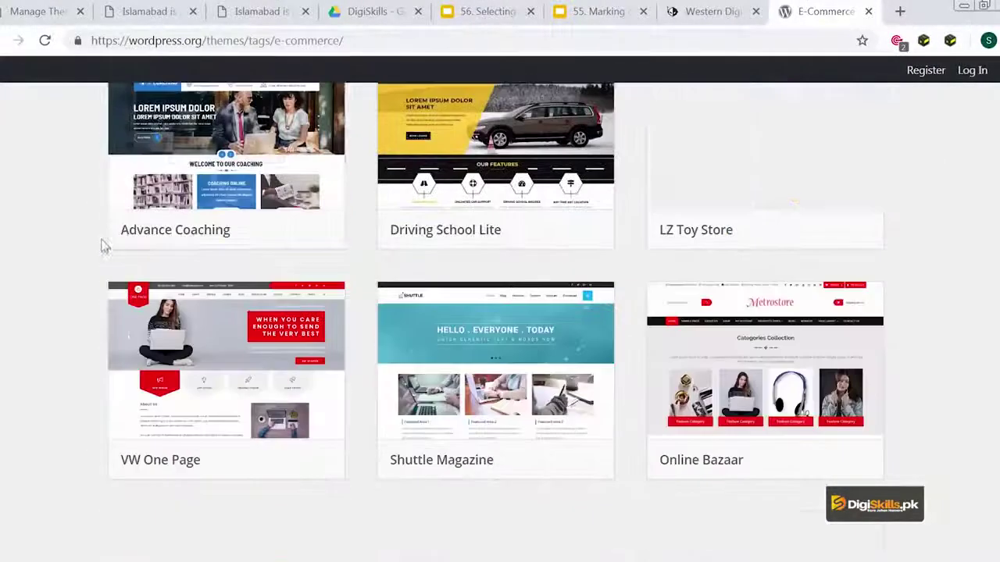
left_click(582, 44)
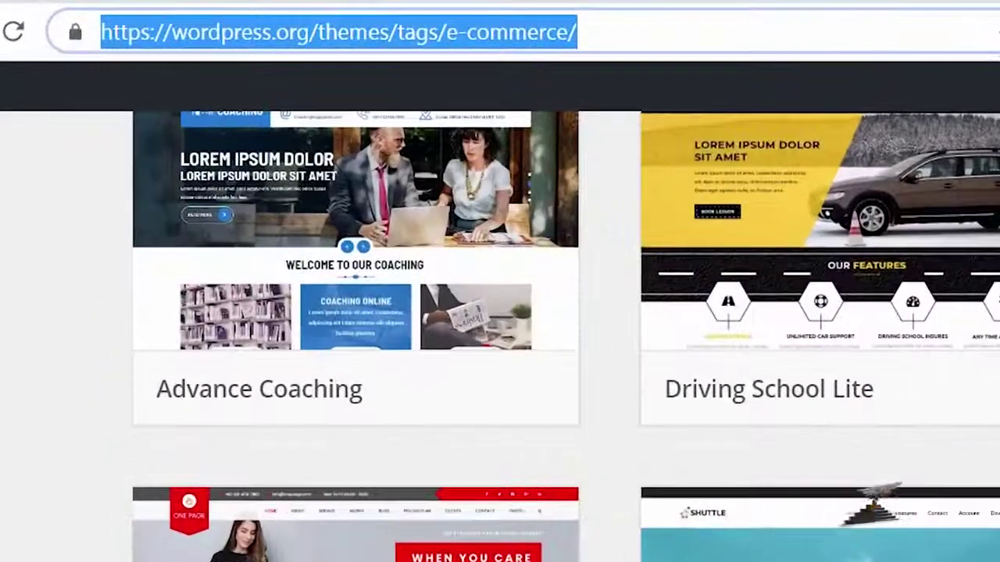
Go to google.com and search for 'best looking free wordpress themes'
type("goog")
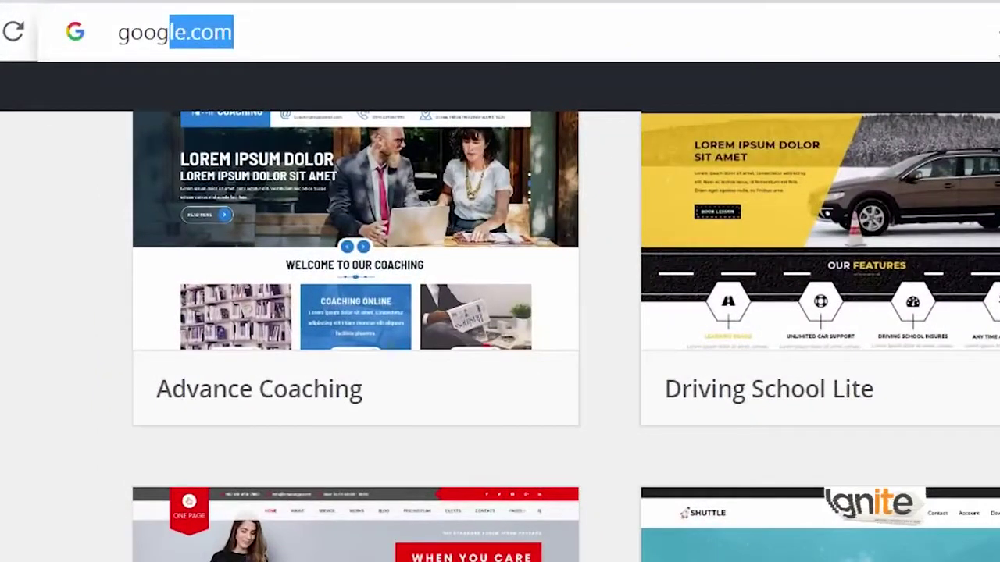
type("le.co")
key("Return")
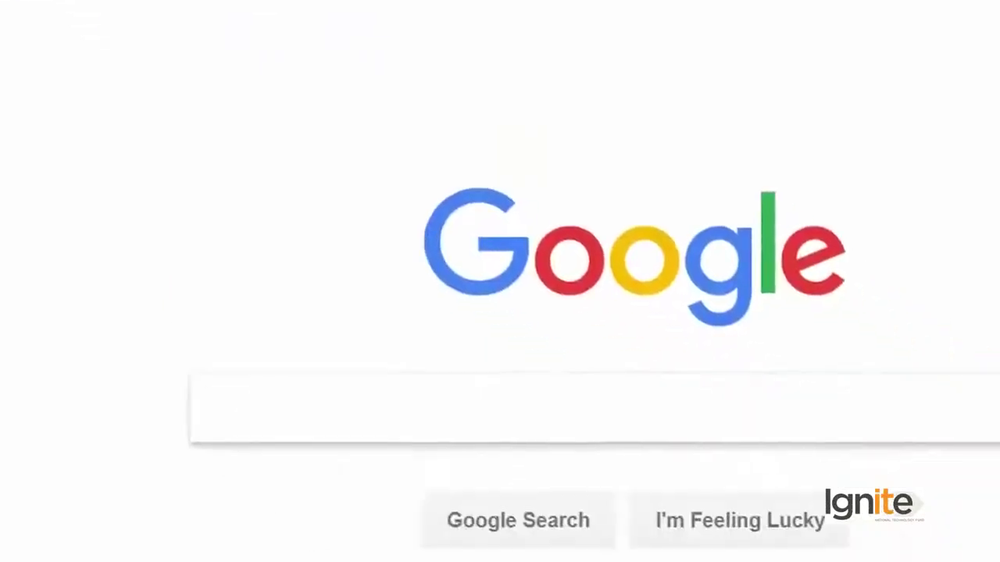
type("best loo")
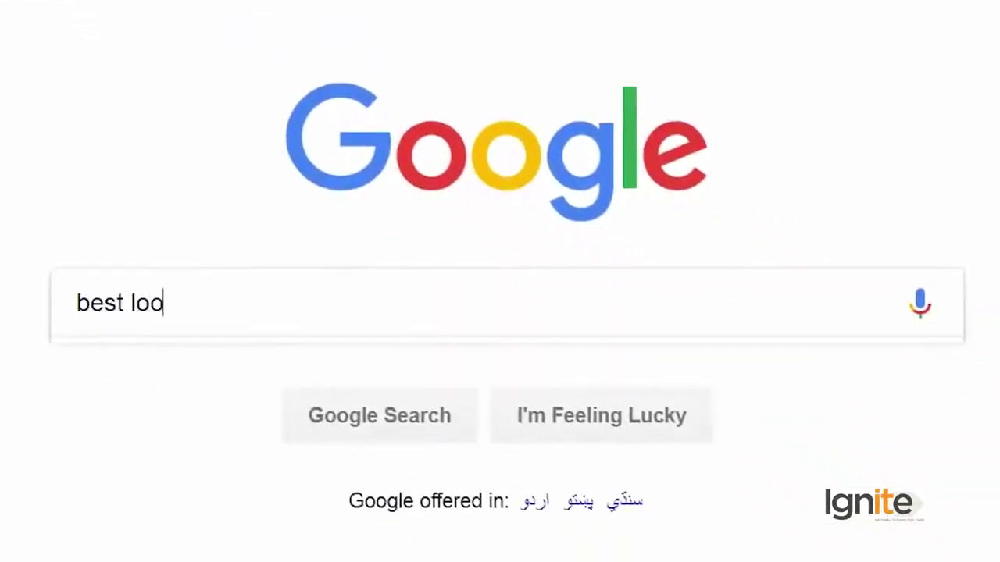
type("king free wordpress t")
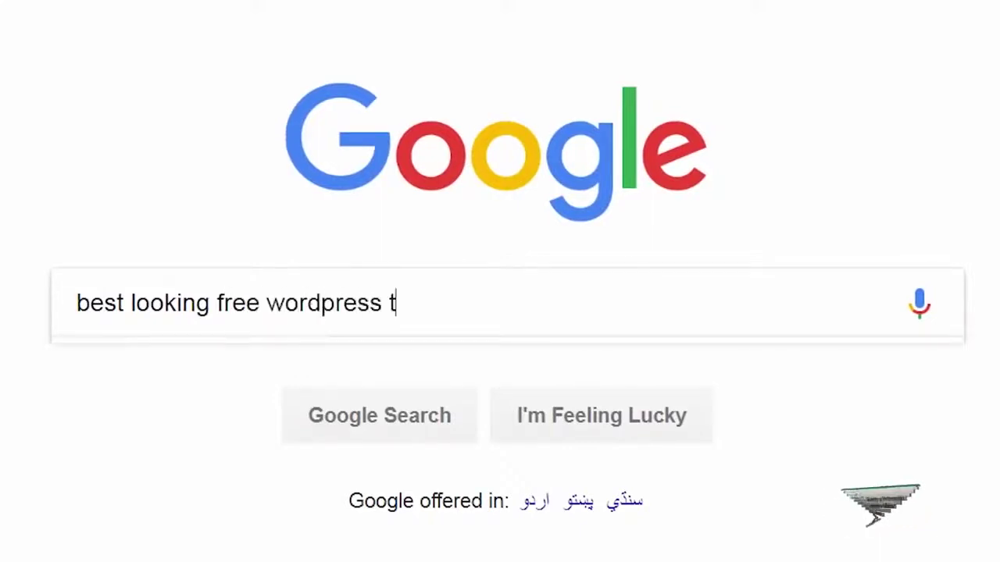
type("hemes")
key("Return")
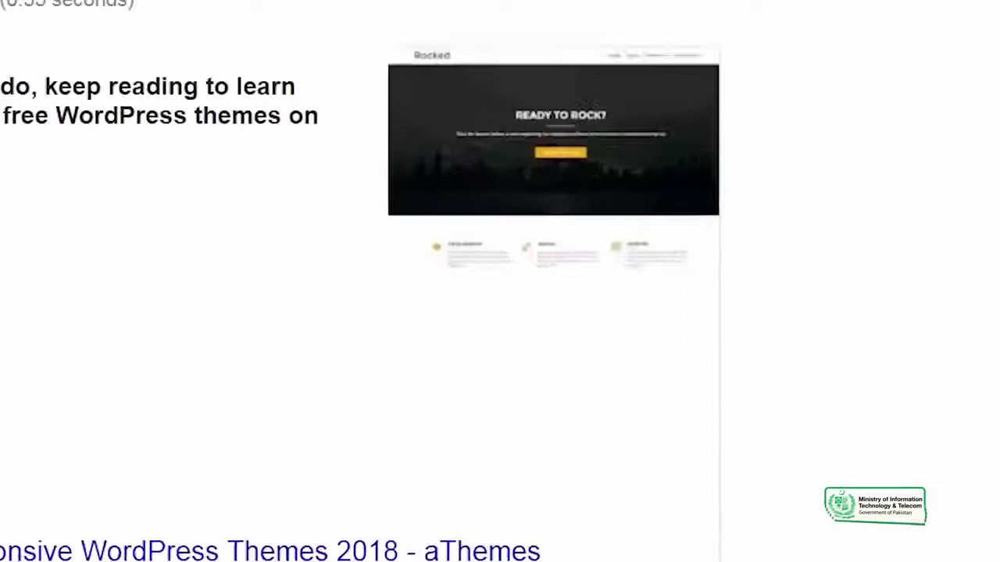
Scroll the aThemes '70 Best Free WordPress Themes 2018' list from Airi through Moesia
scroll(212, 529, "down", 4)
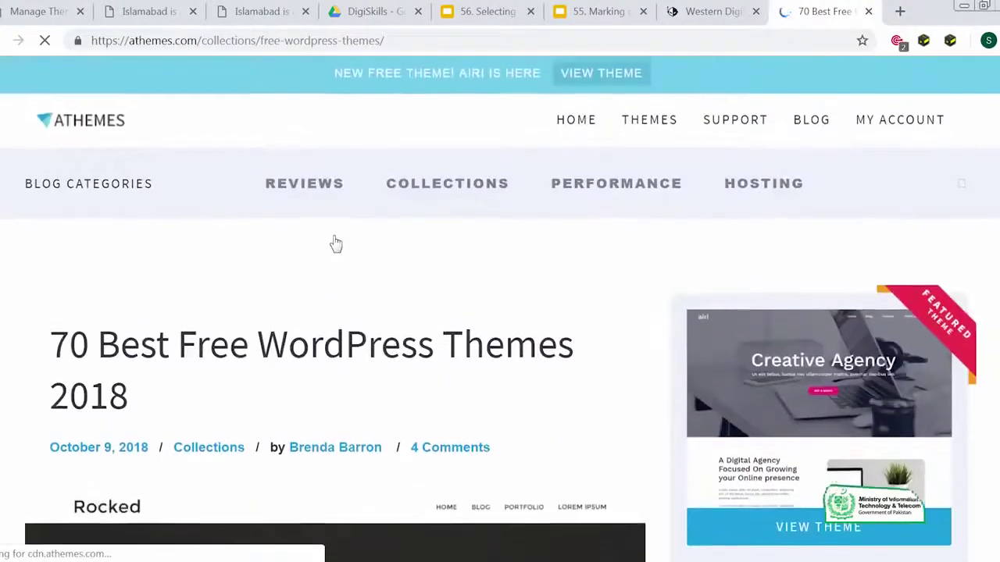
scroll(304, 258, "down", 4)
scroll(307, 266, "down", 10)
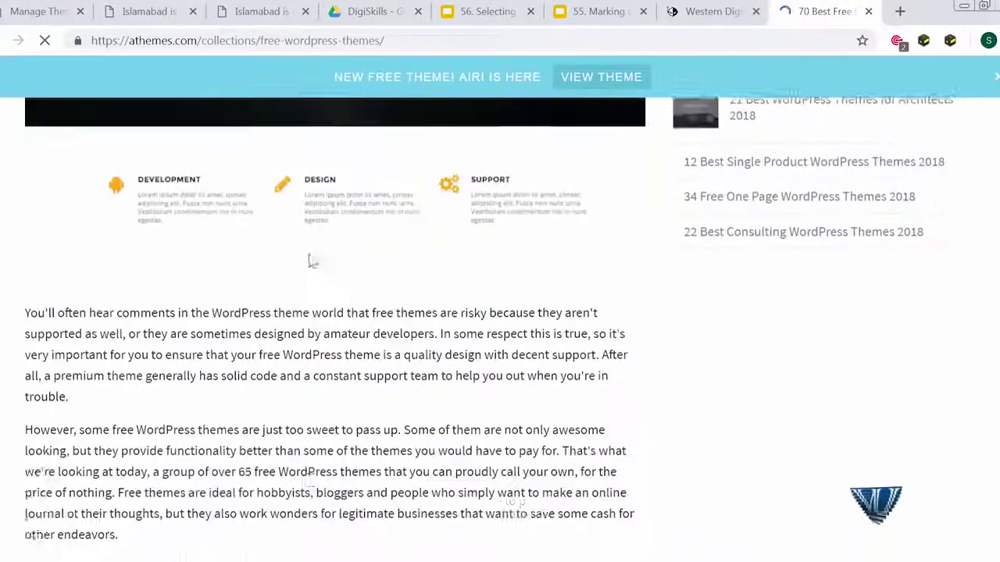
scroll(314, 257, "down", 15)
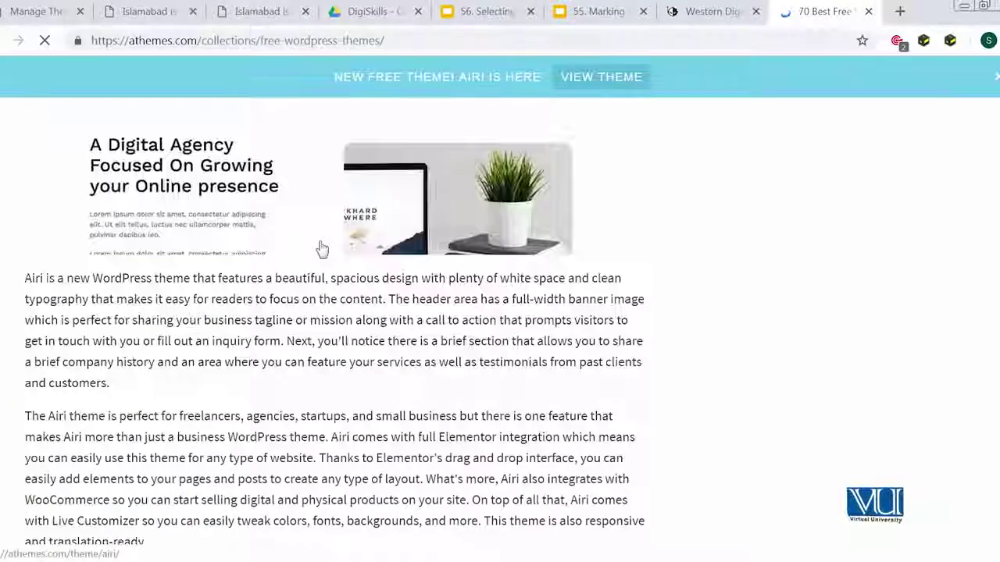
scroll(321, 243, "down", 20)
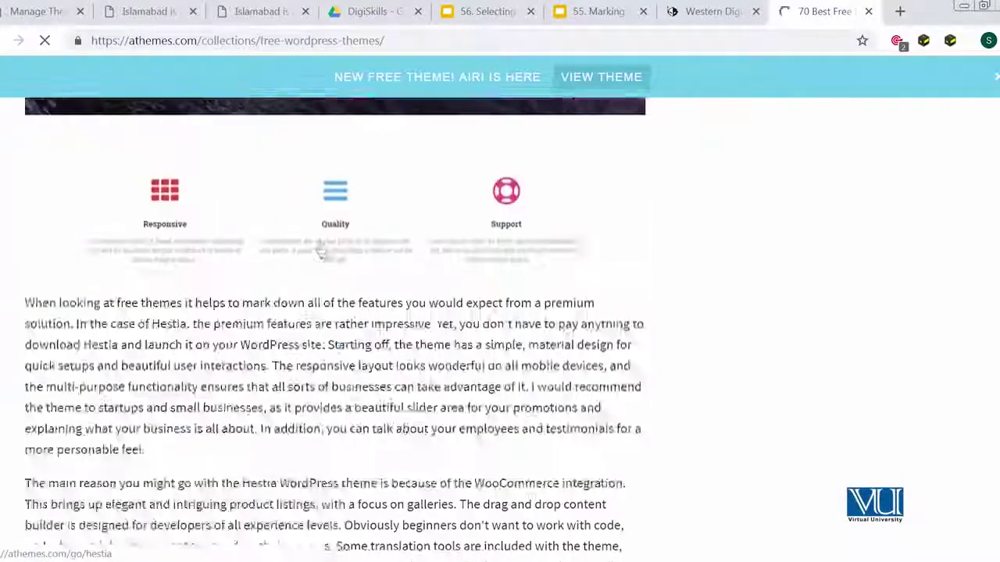
scroll(321, 238, "down", 4)
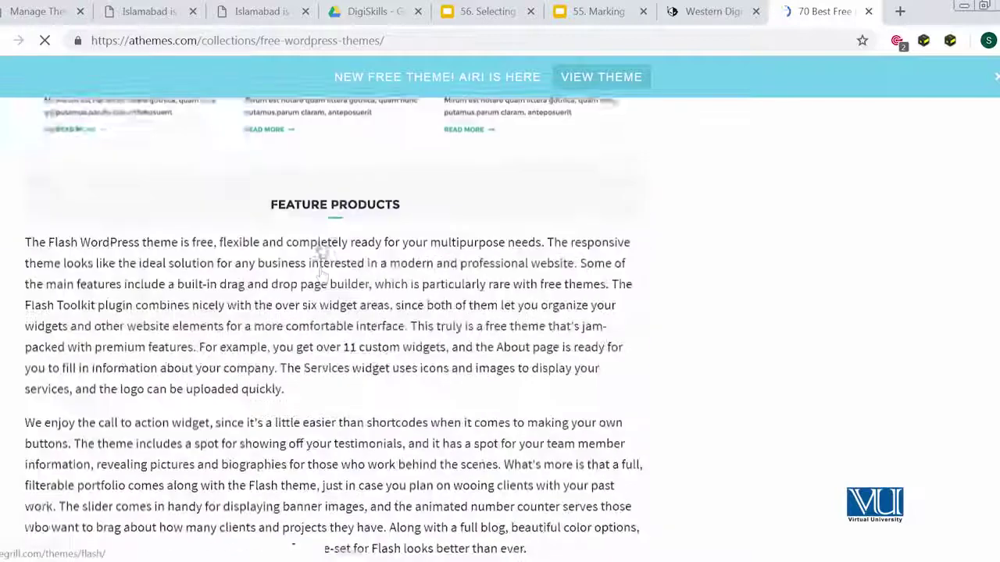
scroll(321, 241, "up", 5)
scroll(321, 250, "down", 5)
scroll(321, 270, "down", 20)
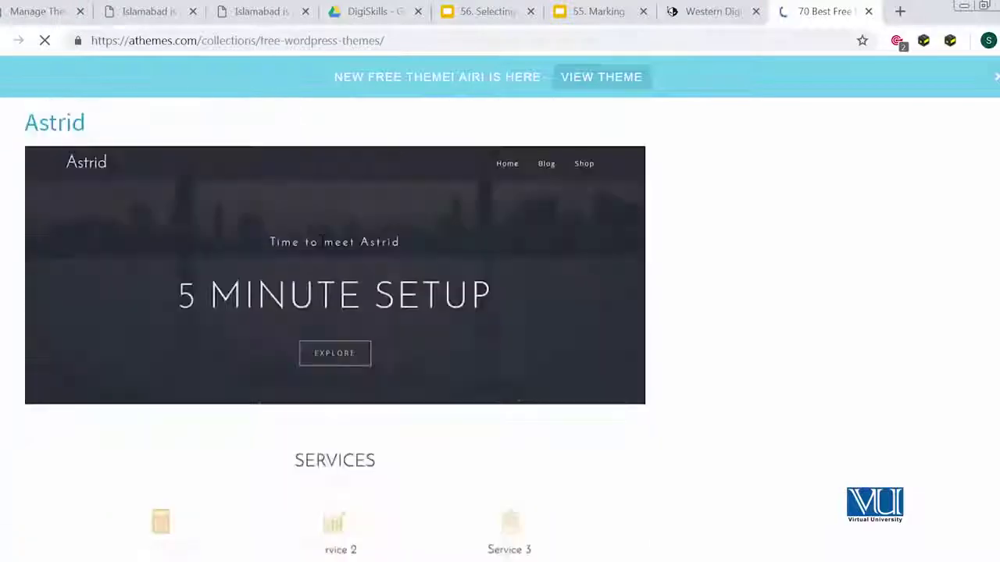
scroll(320, 246, "down", 20)
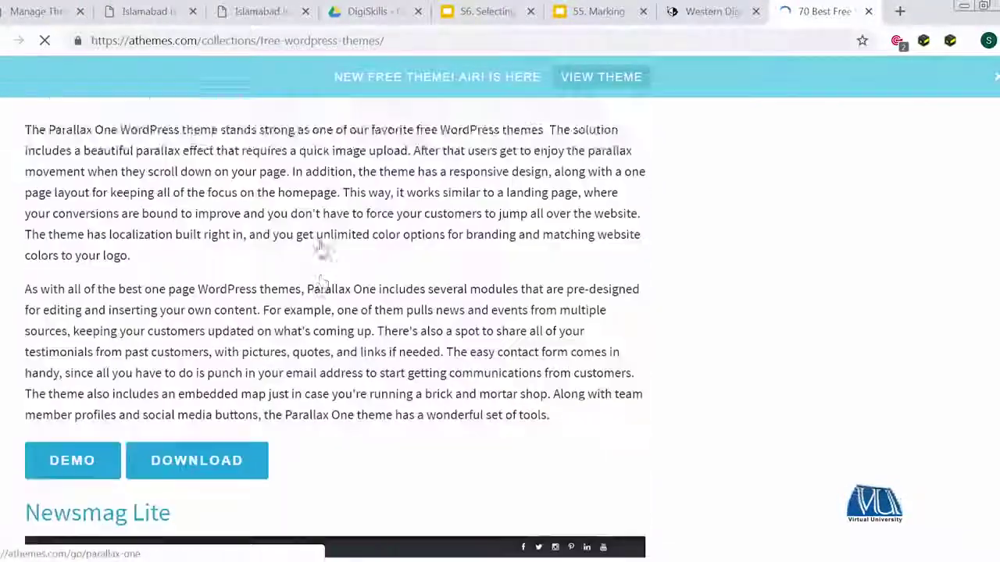